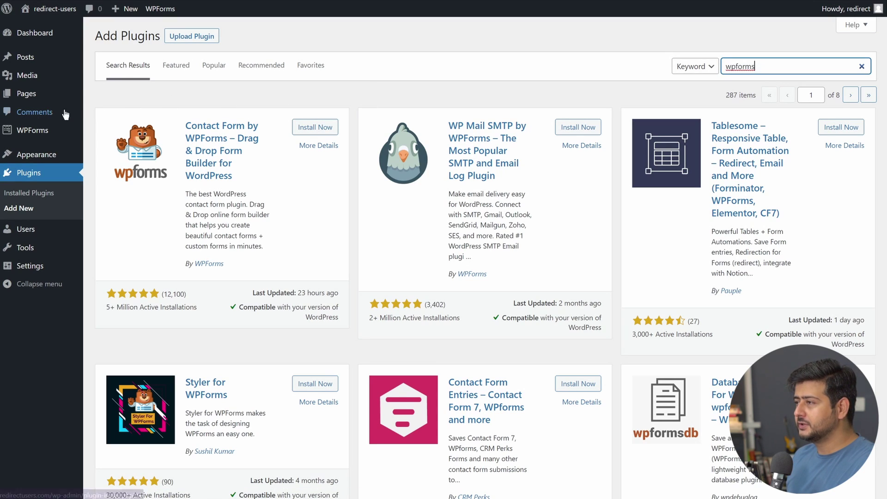
{"action": "mouse_move", "coordinate": [39, 135]}
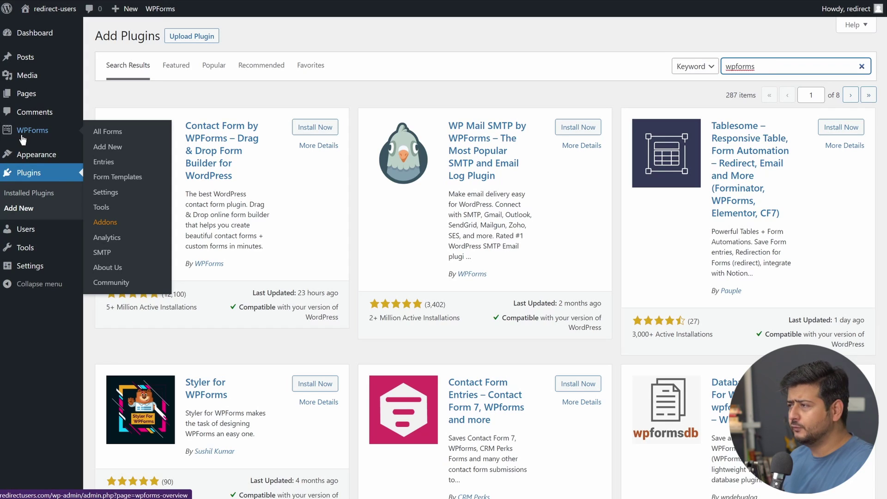
Create a new WPForms form from the Simple Contact Form template.
{"action": "left_click", "coordinate": [111, 151]}
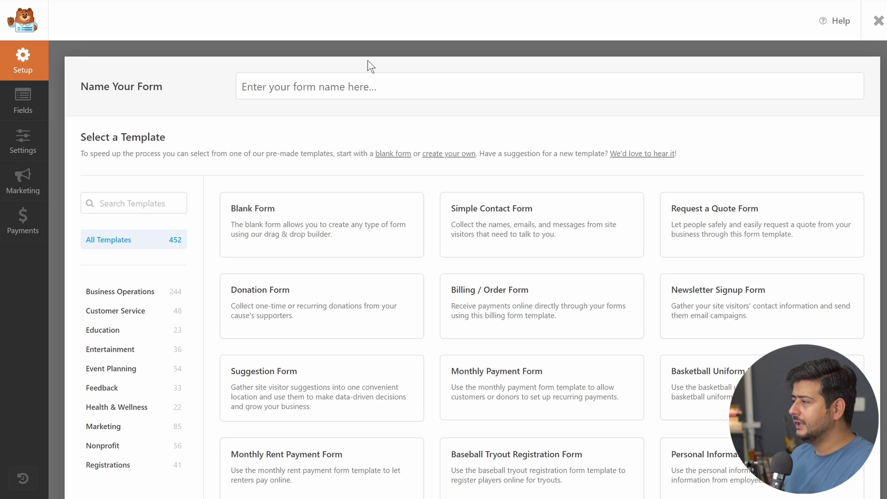
{"action": "mouse_move", "coordinate": [561, 214]}
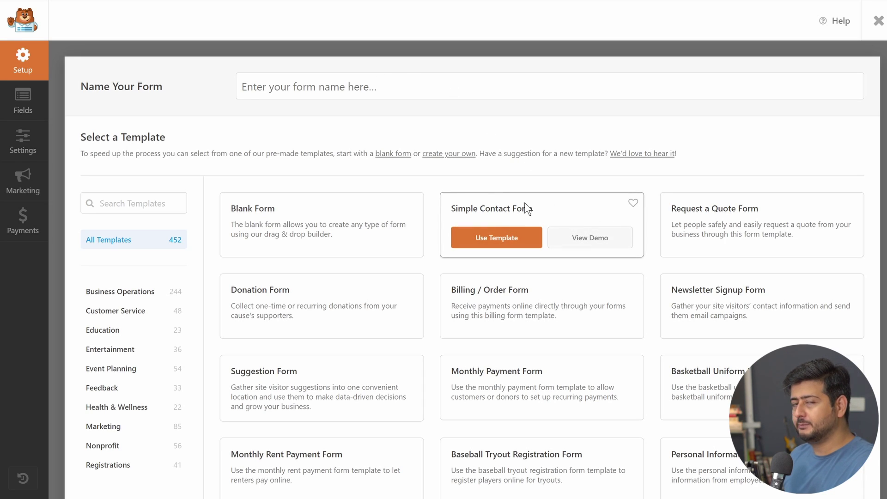
{"action": "left_click", "coordinate": [497, 240]}
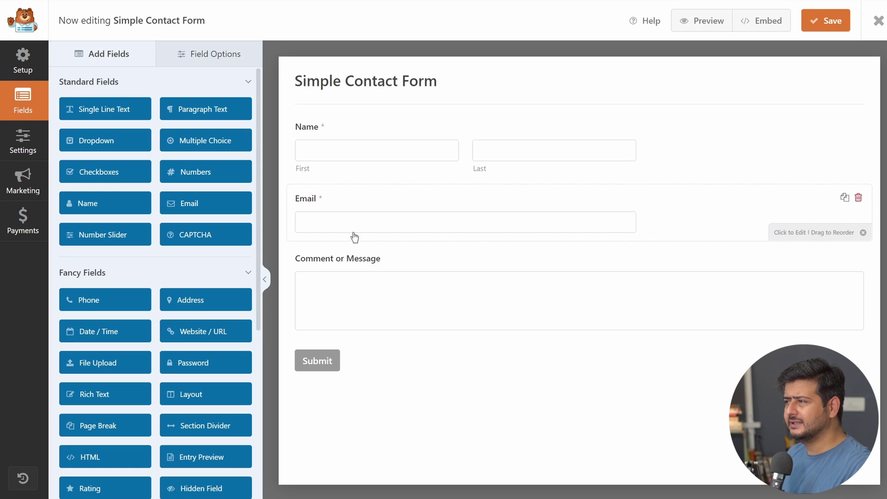
Place a Multiple Choice field between Email and Comment or Message, then select the Name field.
{"action": "left_click_drag", "start_coordinate": [206, 140], "coordinate": [331, 265]}
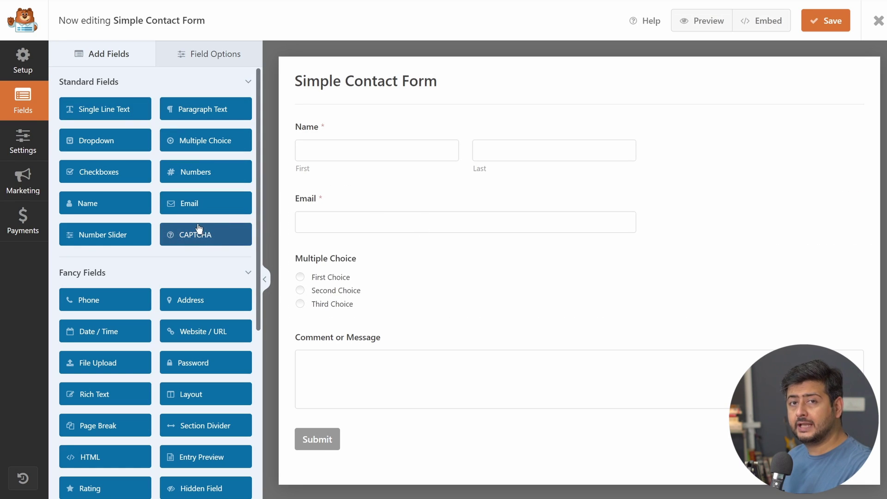
{"action": "scroll", "coordinate": [172, 217], "scroll_direction": "down", "scroll_amount": 5}
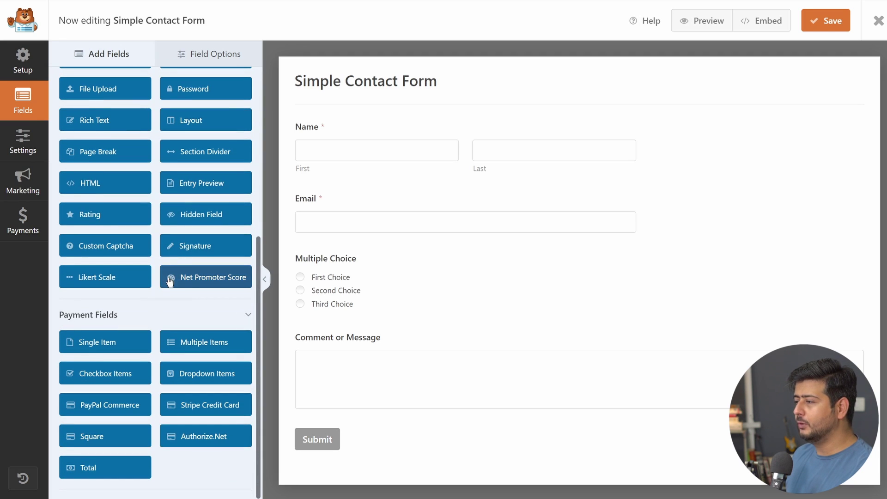
{"action": "scroll", "coordinate": [164, 264], "scroll_direction": "up", "scroll_amount": 5}
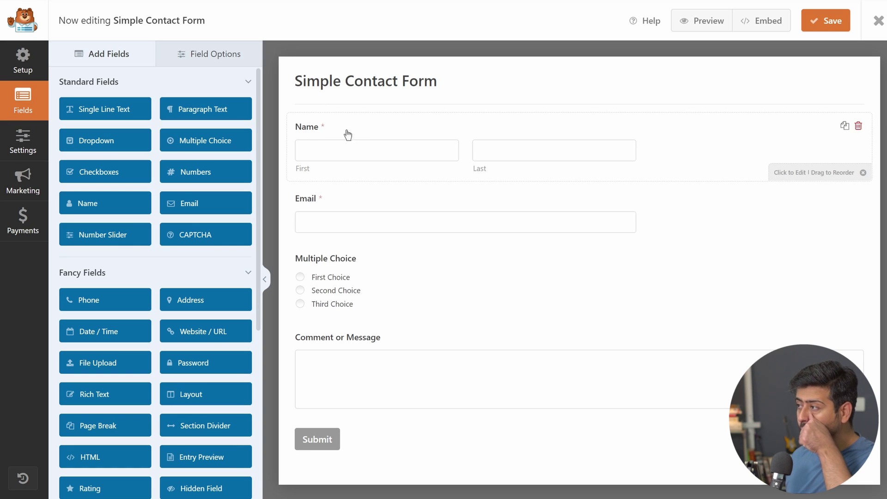
{"action": "left_click", "coordinate": [348, 148]}
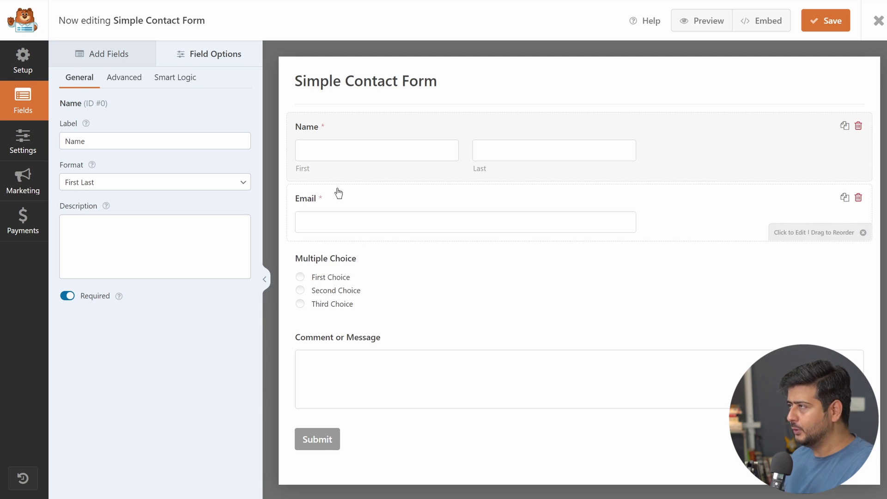
{"action": "left_click", "coordinate": [29, 150]}
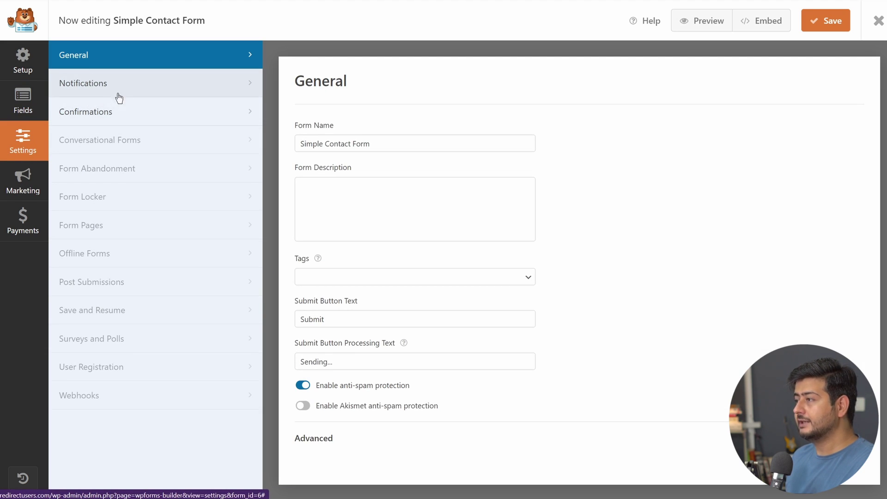
{"action": "left_click", "coordinate": [89, 114]}
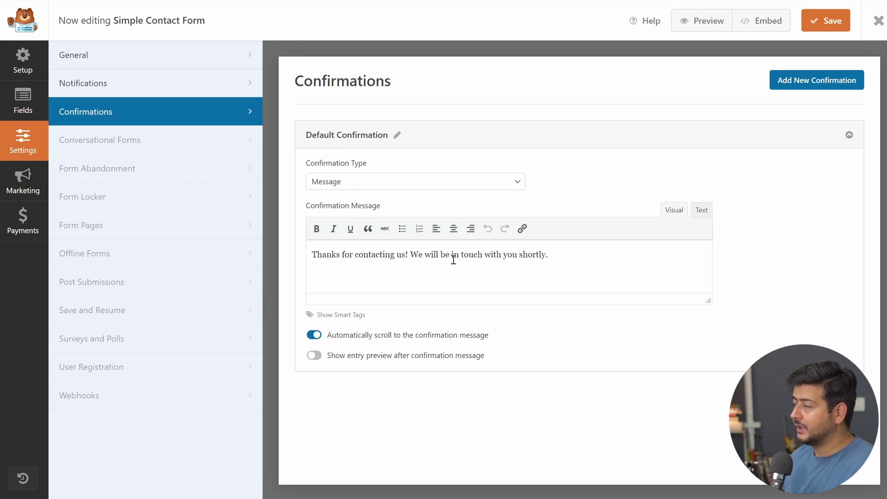
{"action": "left_click", "coordinate": [518, 189]}
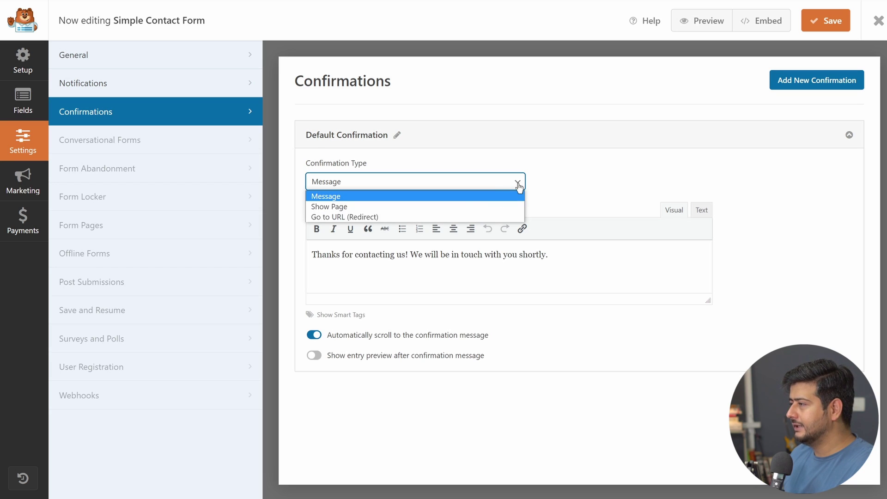
{"action": "left_click", "coordinate": [409, 215]}
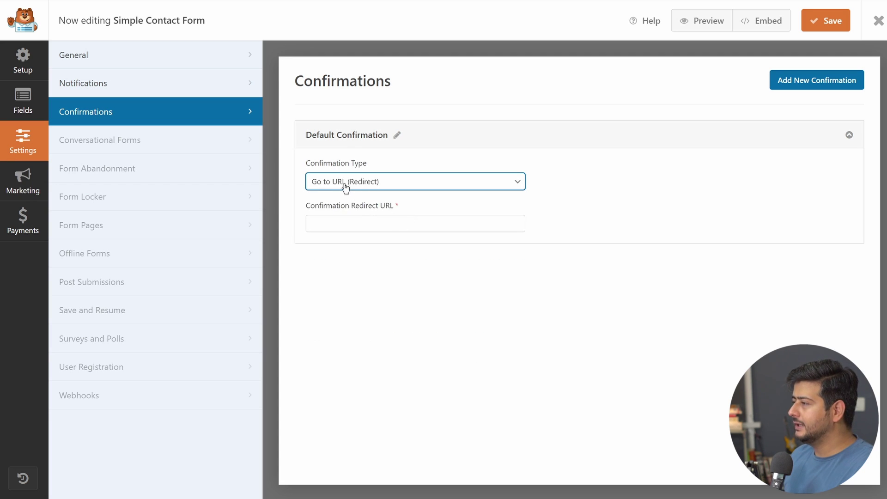
{"action": "left_click", "coordinate": [333, 225]}
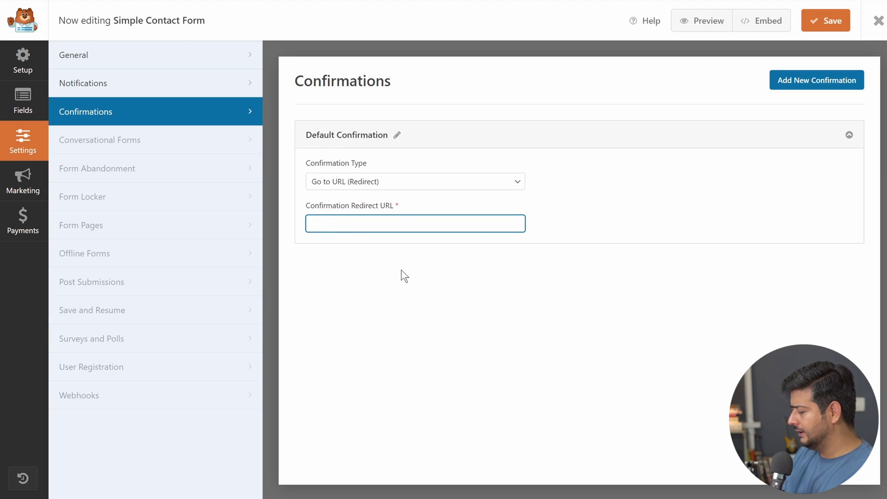
{"action": "type", "text": "https:/"}
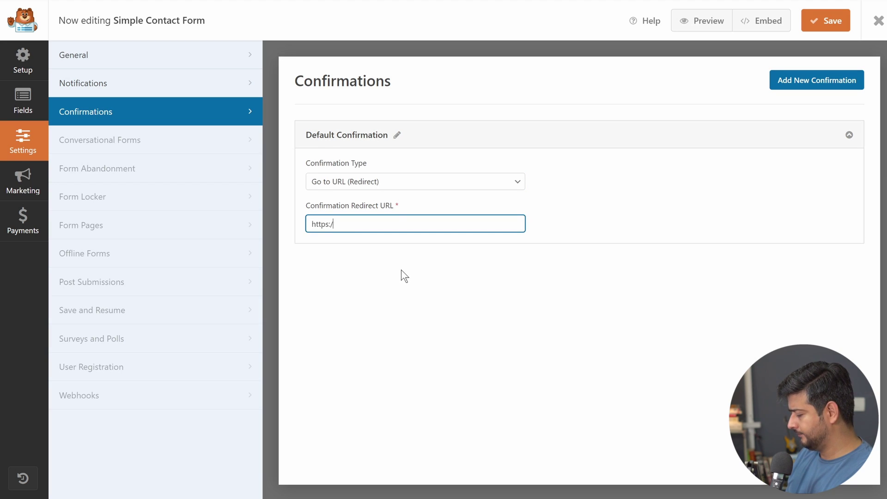
{"action": "type", "text": "/wpbeginner.com"}
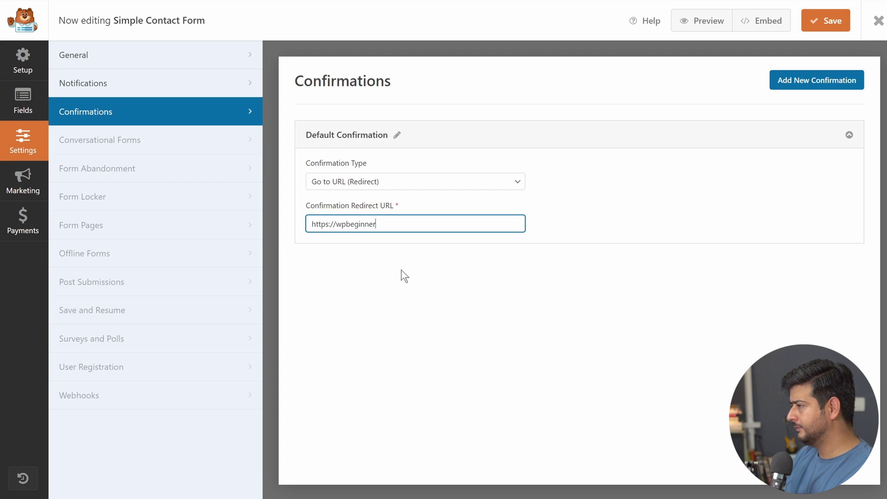
Add a second confirmation named 'basic'.
{"action": "left_click", "coordinate": [794, 82]}
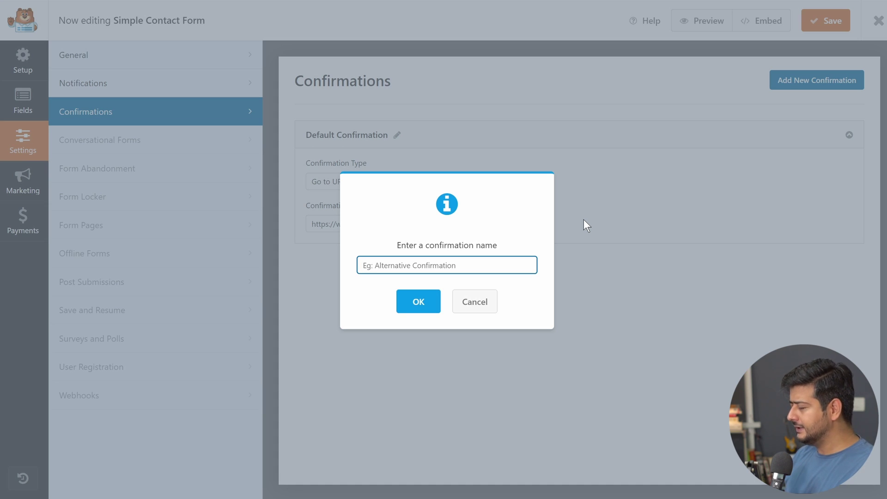
{"action": "type", "text": "basic"}
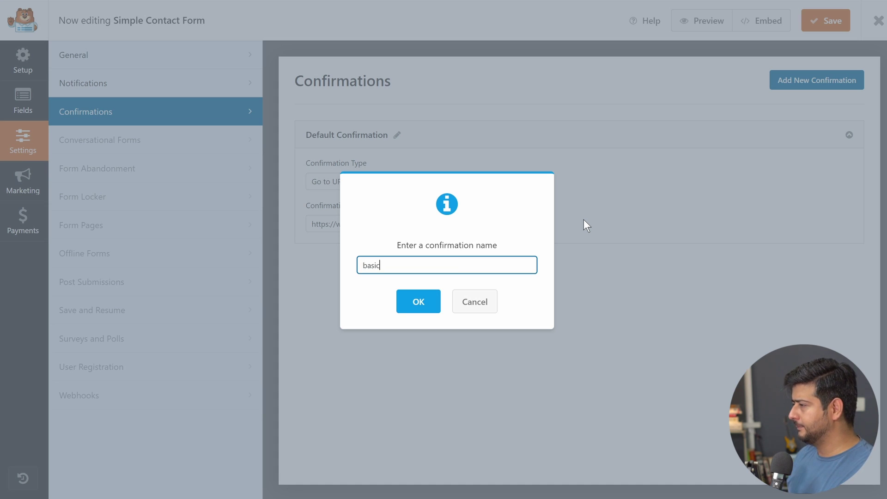
{"action": "left_click", "coordinate": [419, 301]}
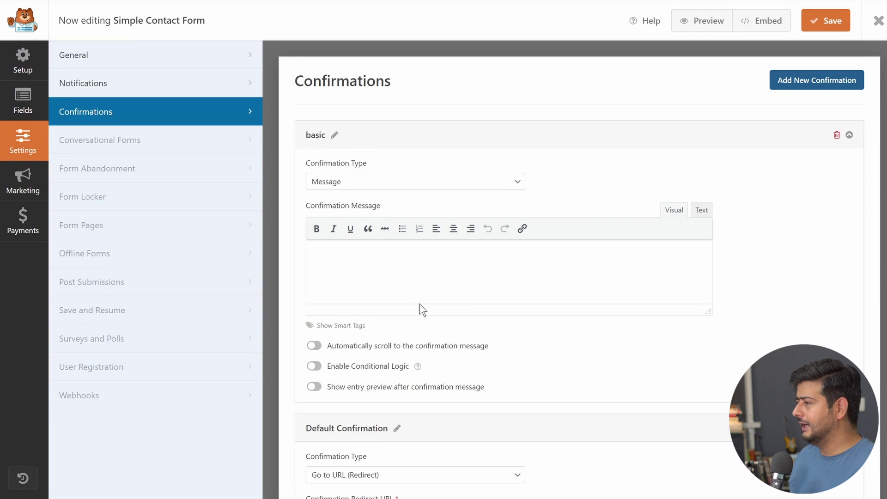
Give the basic confirmation a Use rule matching First Choice on the Multiple Choice field.
{"action": "scroll", "coordinate": [683, 257], "scroll_direction": "down", "scroll_amount": 2}
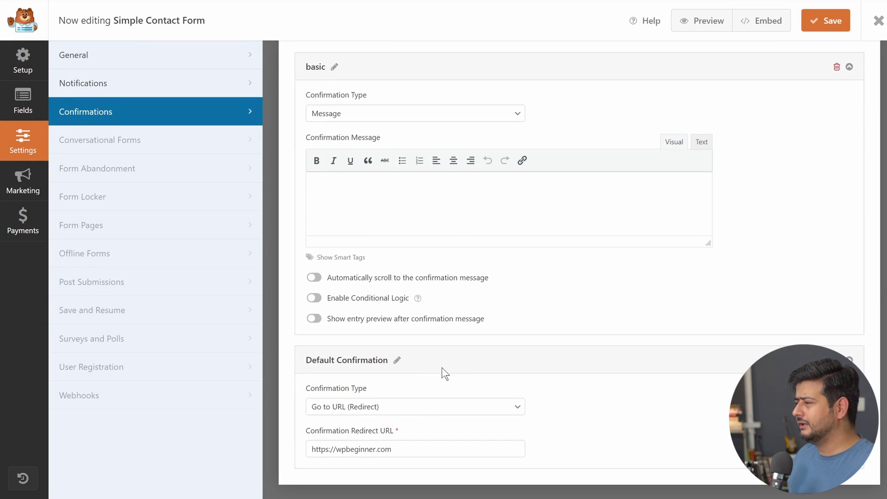
{"action": "scroll", "coordinate": [638, 334], "scroll_direction": "up", "scroll_amount": 2}
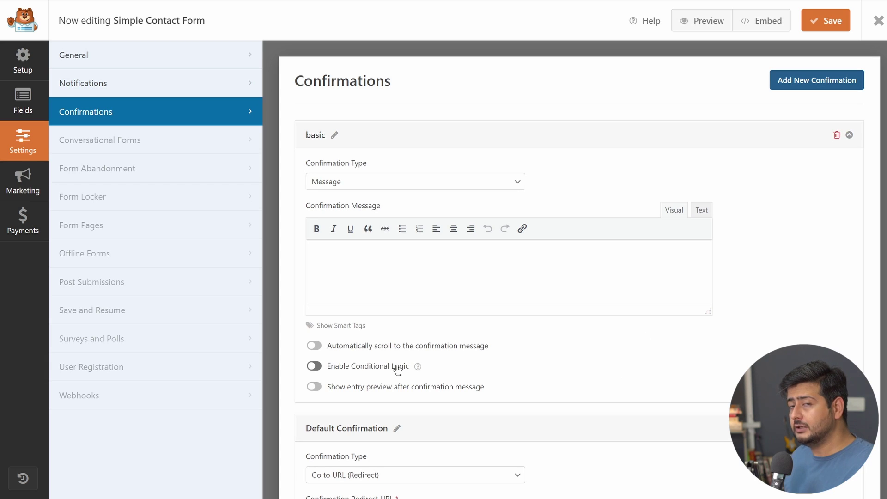
{"action": "left_click", "coordinate": [369, 370]}
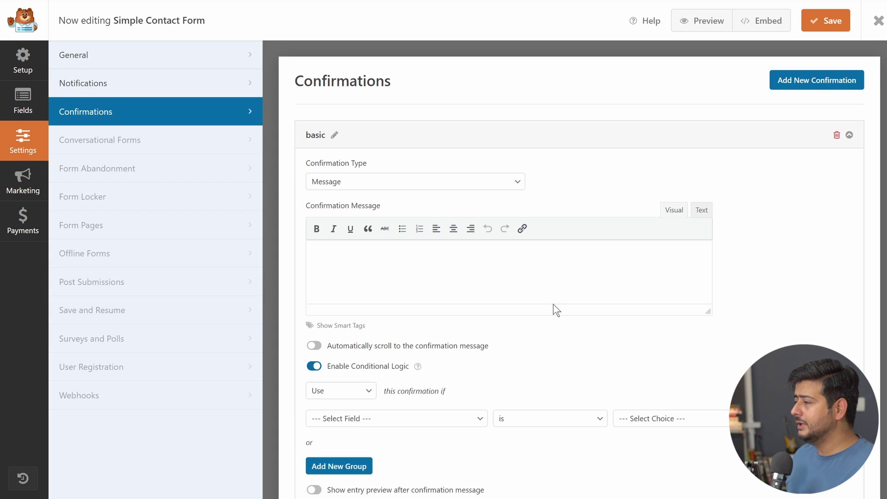
{"action": "scroll", "coordinate": [553, 305], "scroll_direction": "down", "scroll_amount": 5}
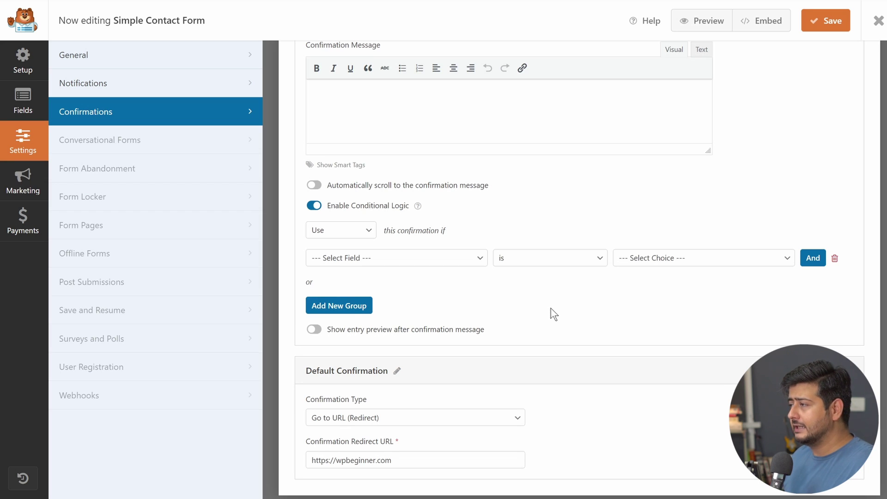
{"action": "left_click", "coordinate": [369, 232]}
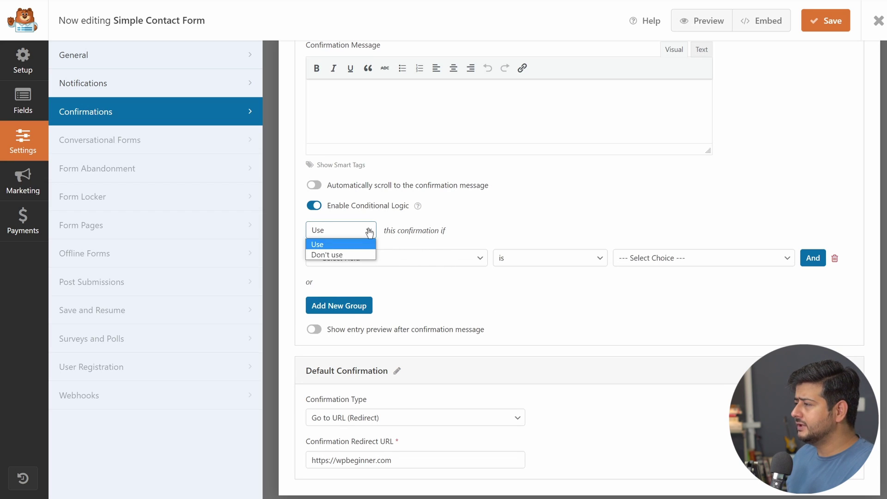
{"action": "left_click", "coordinate": [479, 227]}
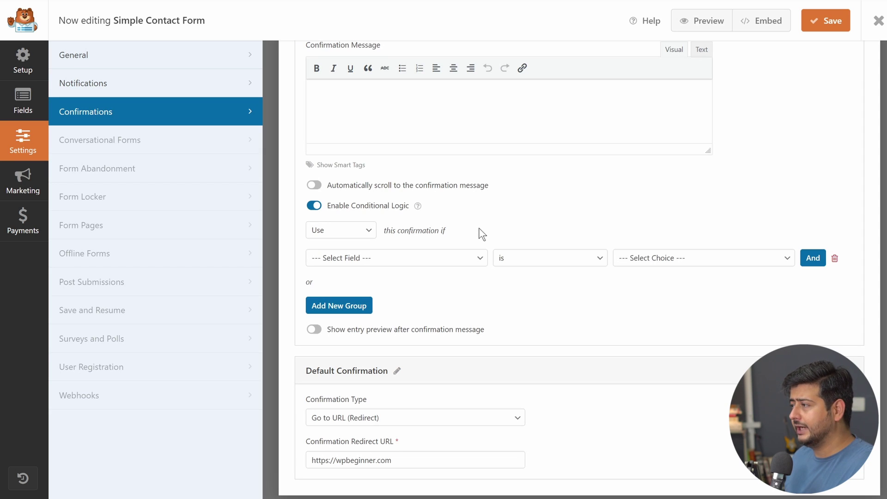
{"action": "left_click", "coordinate": [462, 260]}
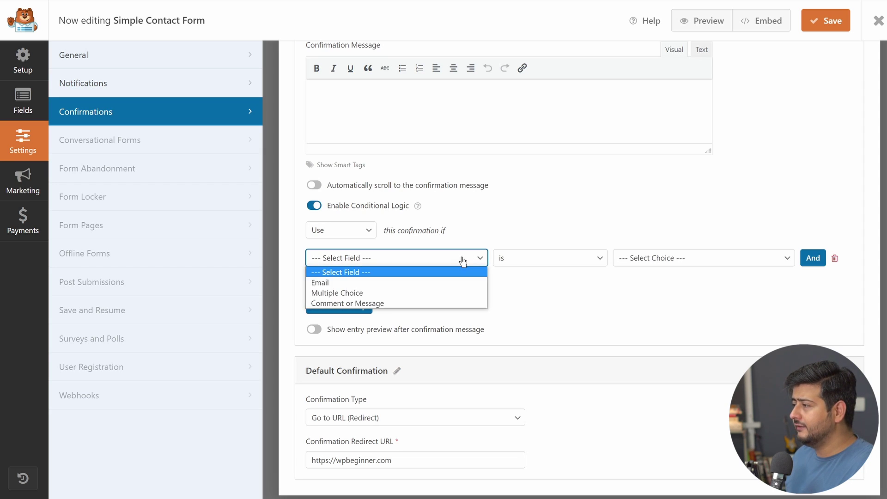
{"action": "left_click", "coordinate": [394, 292]}
{"action": "left_click", "coordinate": [695, 266]}
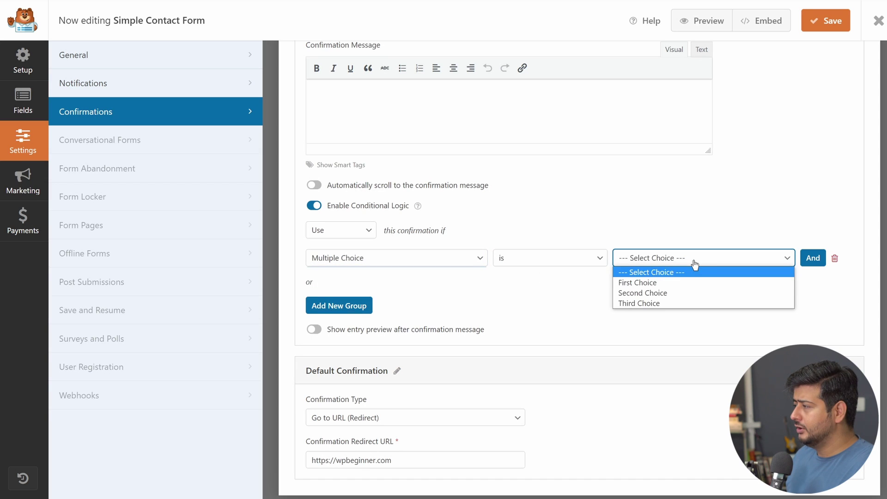
{"action": "left_click", "coordinate": [678, 290]}
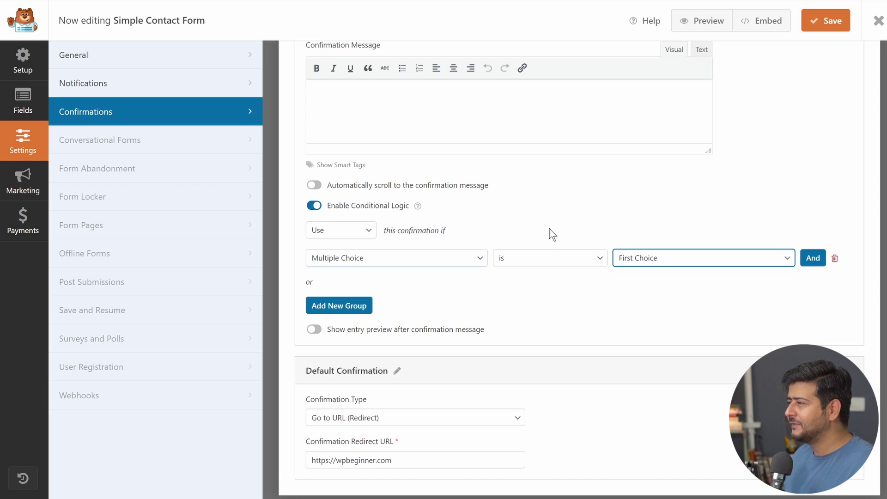
Delete the rule, turn conditional logic back off, save the form, and start the new post's body.
{"action": "left_click", "coordinate": [834, 258]}
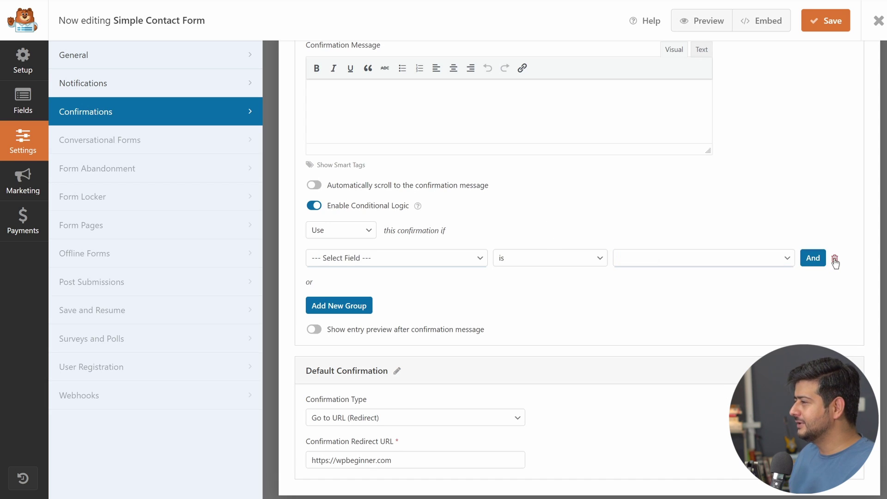
{"action": "left_click", "coordinate": [314, 206]}
{"action": "left_click", "coordinate": [426, 306]}
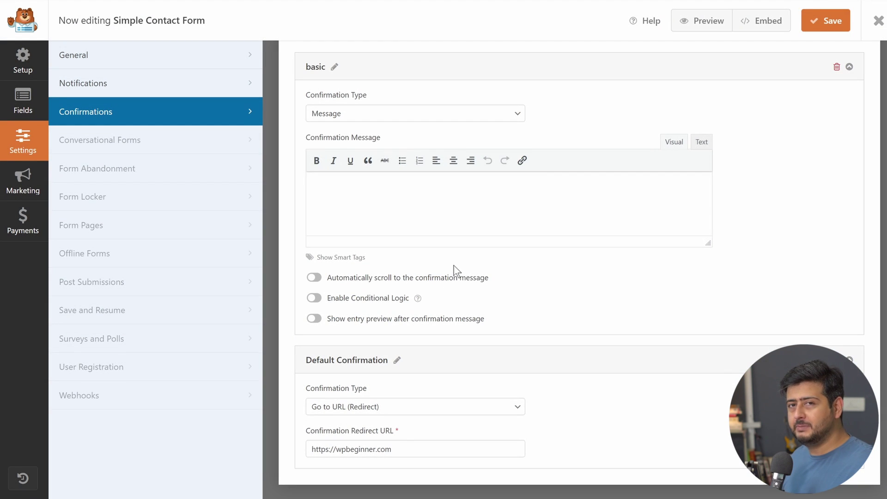
{"action": "scroll", "coordinate": [706, 279], "scroll_direction": "up", "scroll_amount": 2}
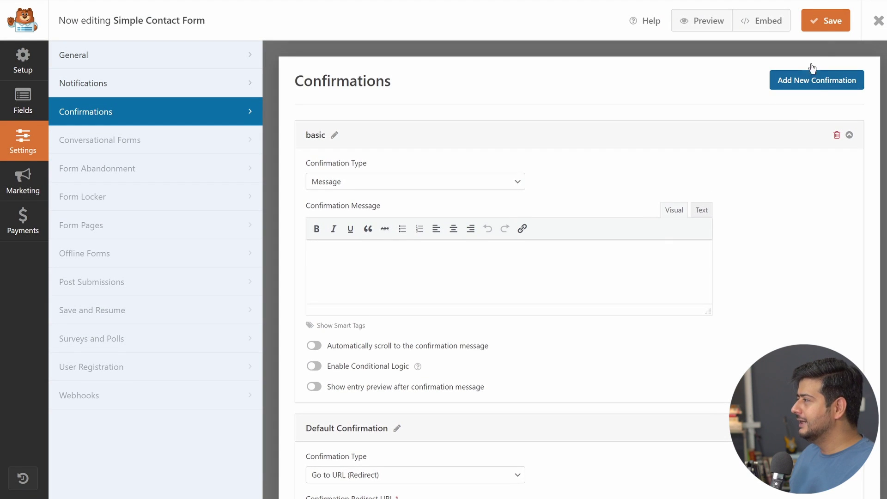
{"action": "left_click", "coordinate": [824, 22]}
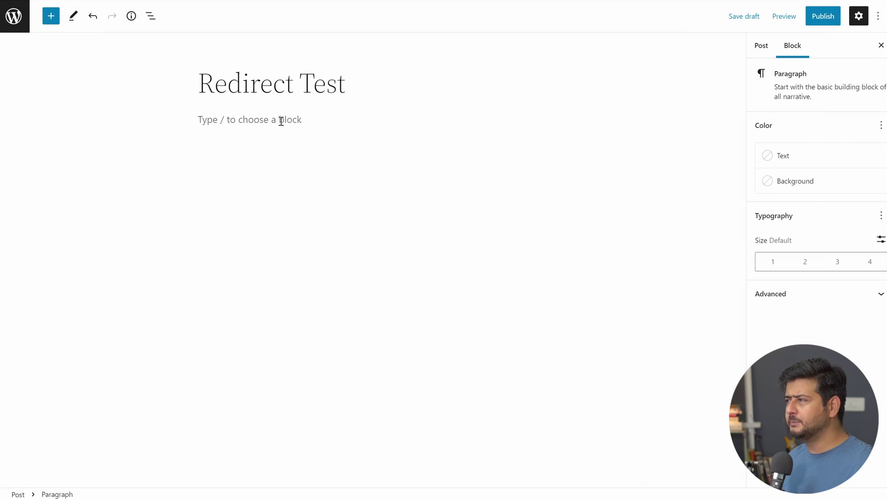
{"action": "left_click", "coordinate": [281, 121]}
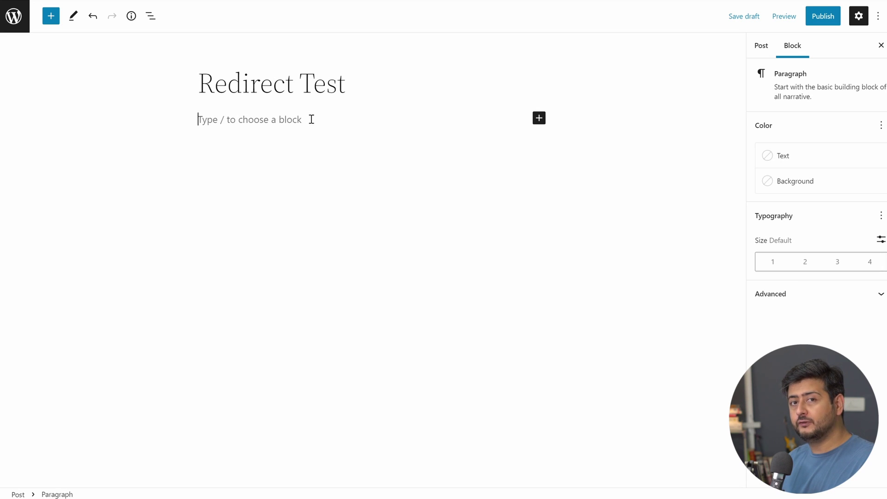
Insert a WPForms block via /wpf and have it display the Simple Contact Form.
{"action": "type", "text": "/"}
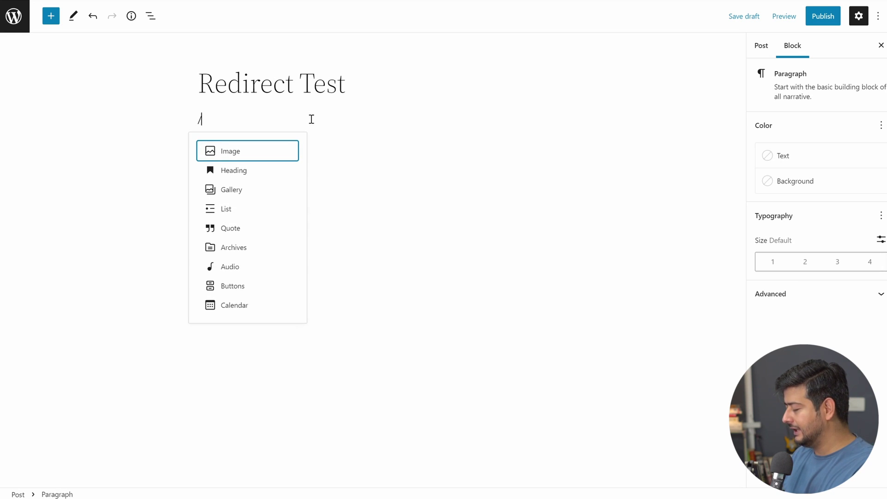
{"action": "type", "text": "wpf"}
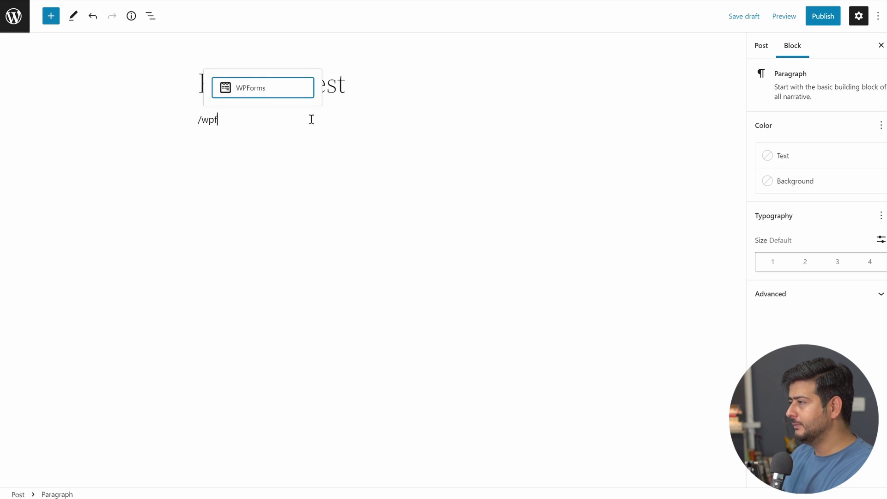
{"action": "left_click", "coordinate": [242, 90]}
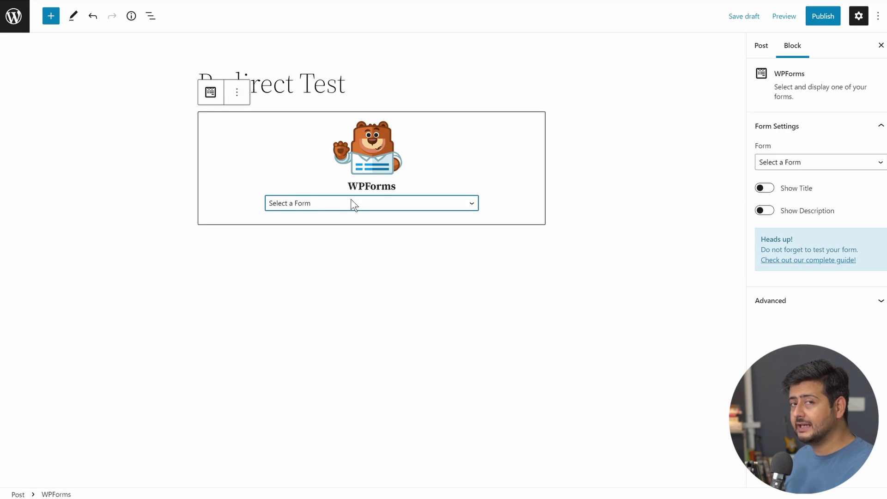
{"action": "left_click", "coordinate": [372, 204]}
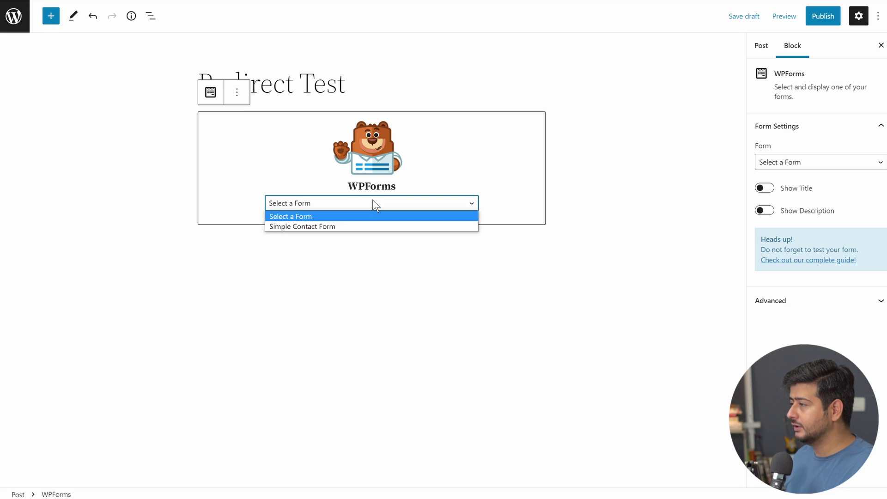
{"action": "left_click", "coordinate": [369, 227]}
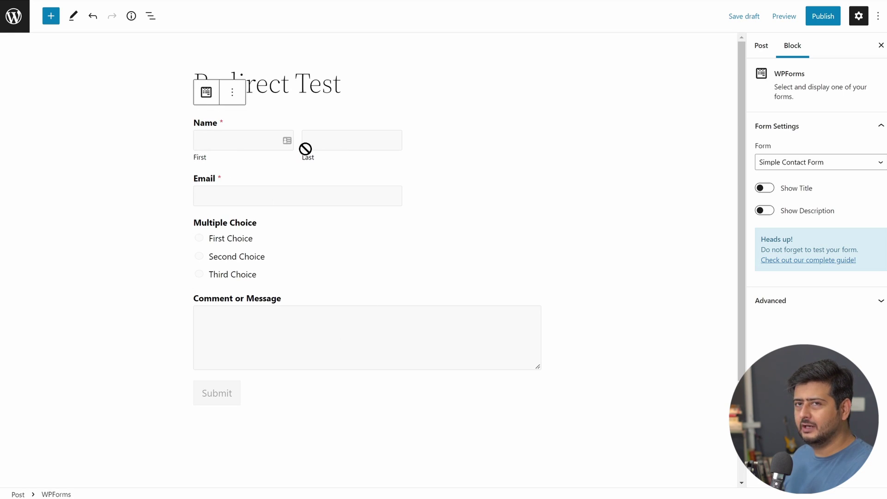
Publish the Redirect Test post and view it in a new browser tab.
{"action": "left_click", "coordinate": [814, 18]}
{"action": "left_click", "coordinate": [802, 22]}
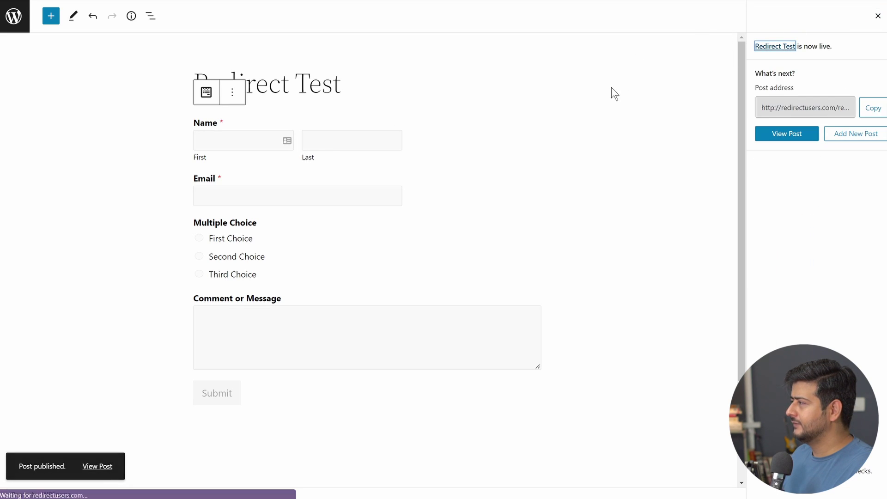
{"action": "right_click", "coordinate": [97, 466]}
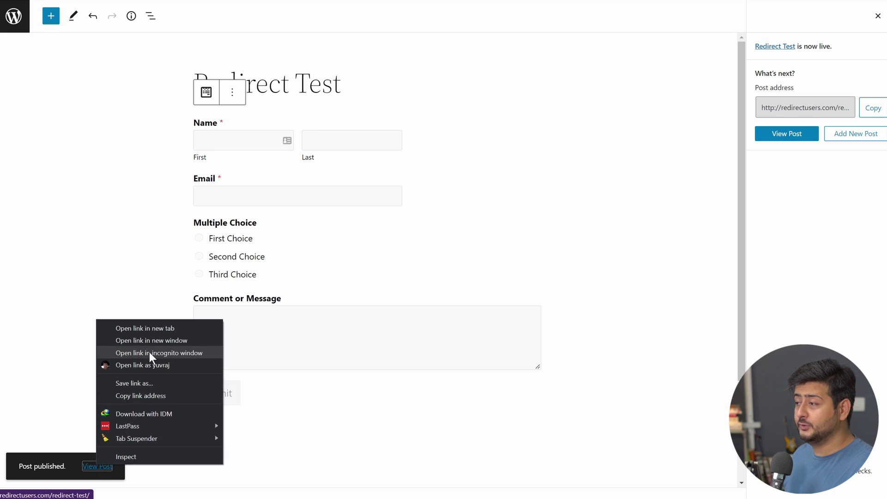
{"action": "left_click", "coordinate": [147, 328]}
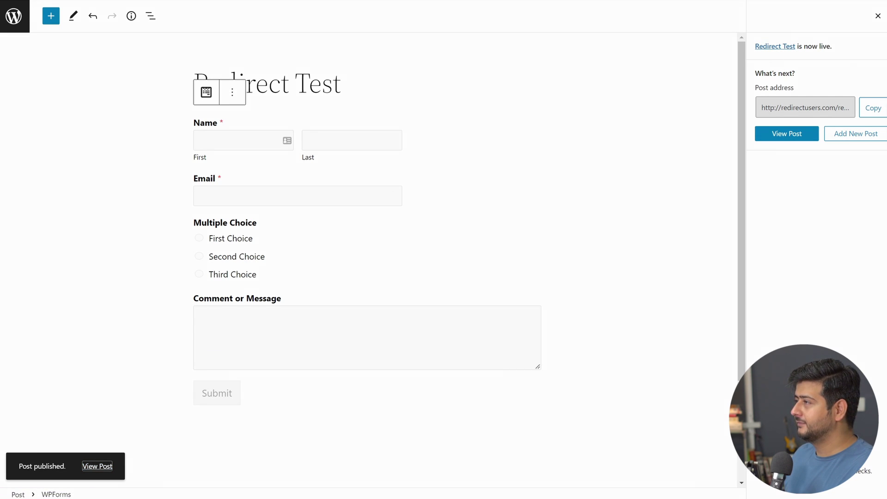
{"action": "key", "text": "ctrl+Tab"}
Fill in the embedded contact form with test details and submit it.
{"action": "scroll", "coordinate": [511, 154], "scroll_direction": "down", "scroll_amount": 3}
{"action": "scroll", "coordinate": [510, 159], "scroll_direction": "up", "scroll_amount": 3}
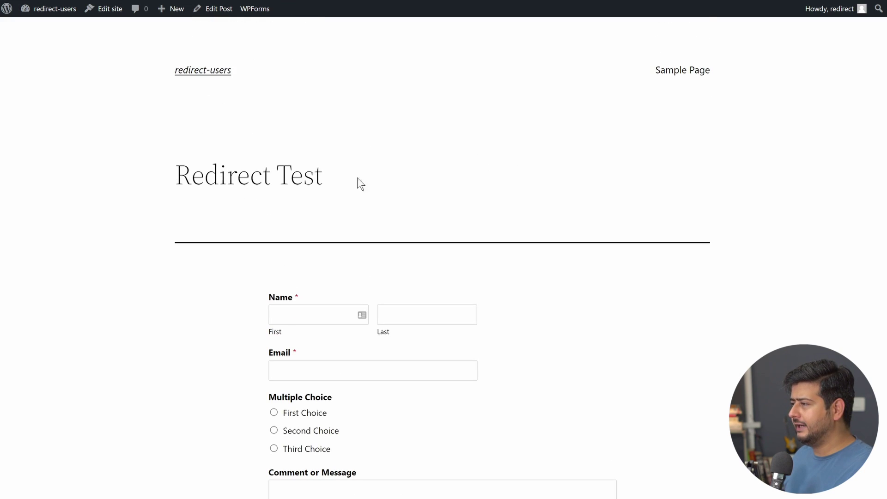
{"action": "scroll", "coordinate": [356, 182], "scroll_direction": "down", "scroll_amount": 5}
{"action": "scroll", "coordinate": [315, 135], "scroll_direction": "up", "scroll_amount": 2}
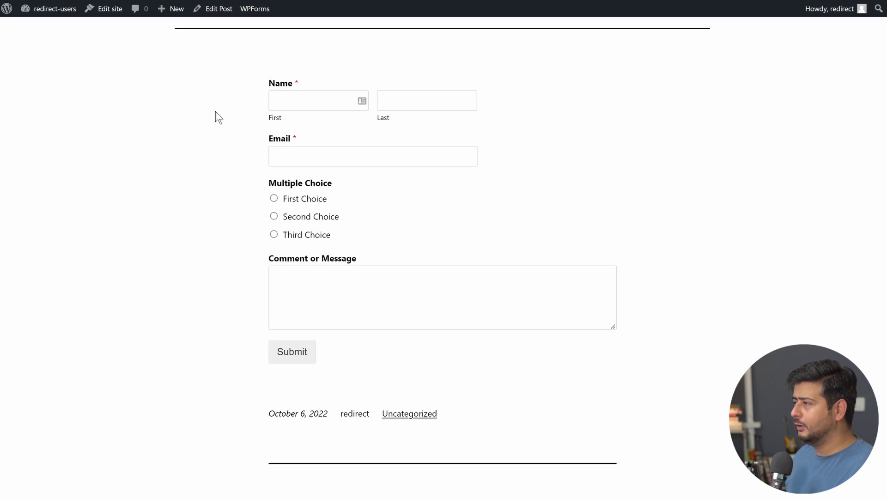
{"action": "left_click", "coordinate": [291, 104]}
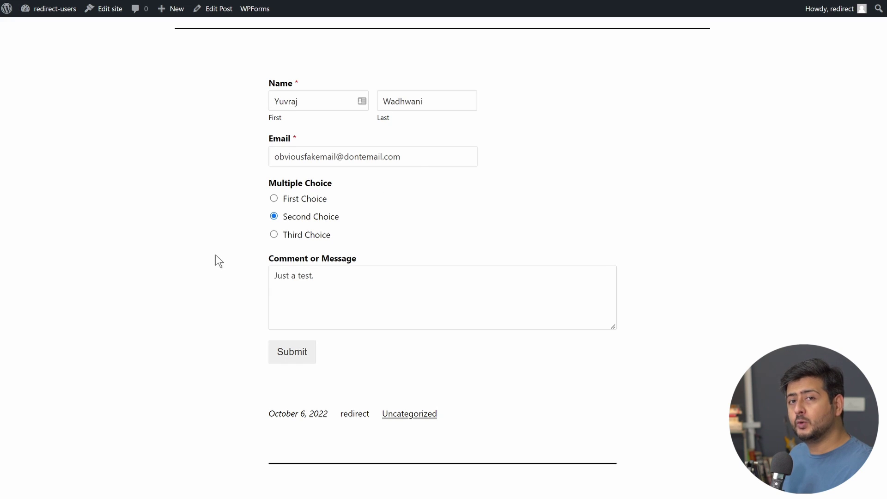
{"action": "left_click", "coordinate": [289, 352]}
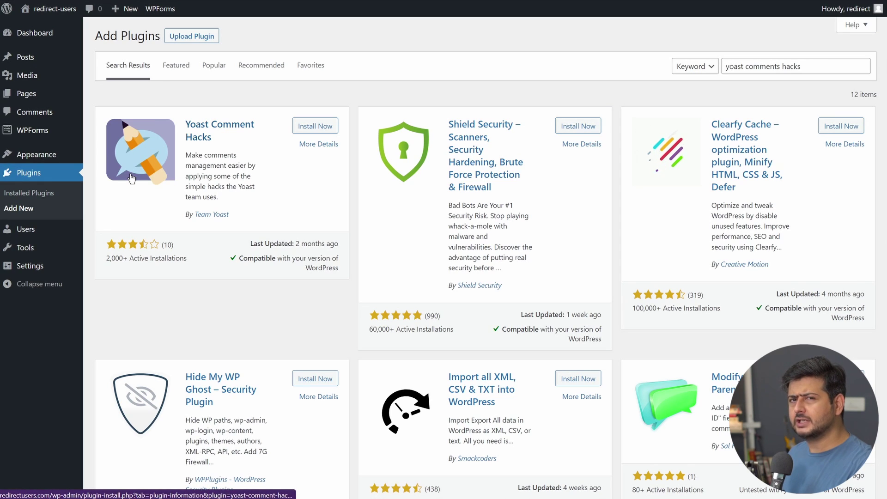
Install Yoast Comment Hacks from the search results and activate it.
{"action": "left_click", "coordinate": [312, 126]}
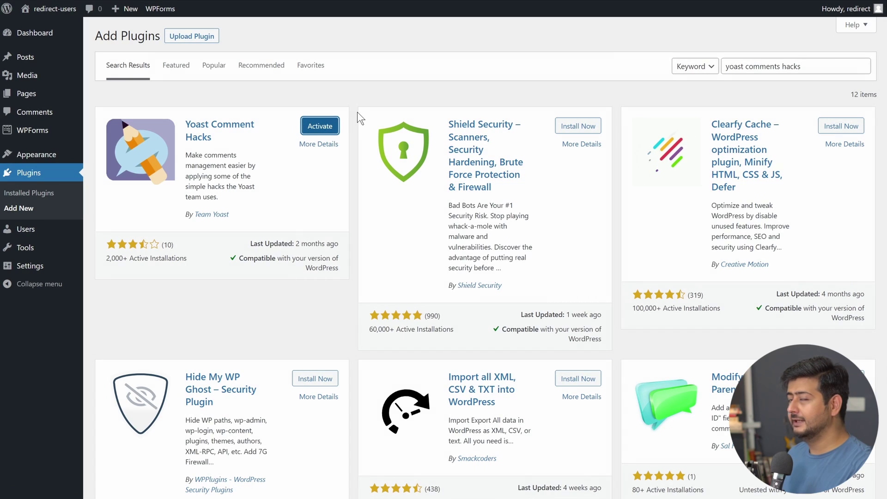
{"action": "left_click", "coordinate": [320, 126]}
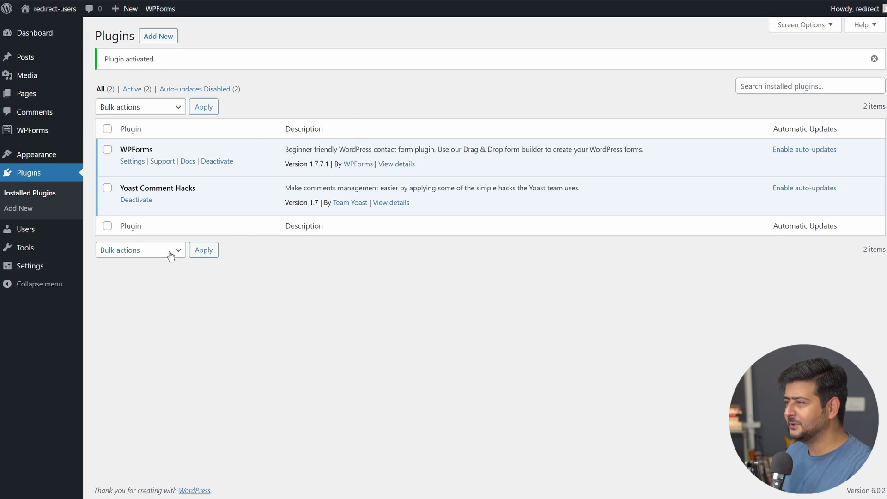
In Settings > Comment Hacks, choose Sample Page as the first-time commenter redirect.
{"action": "mouse_move", "coordinate": [21, 272]}
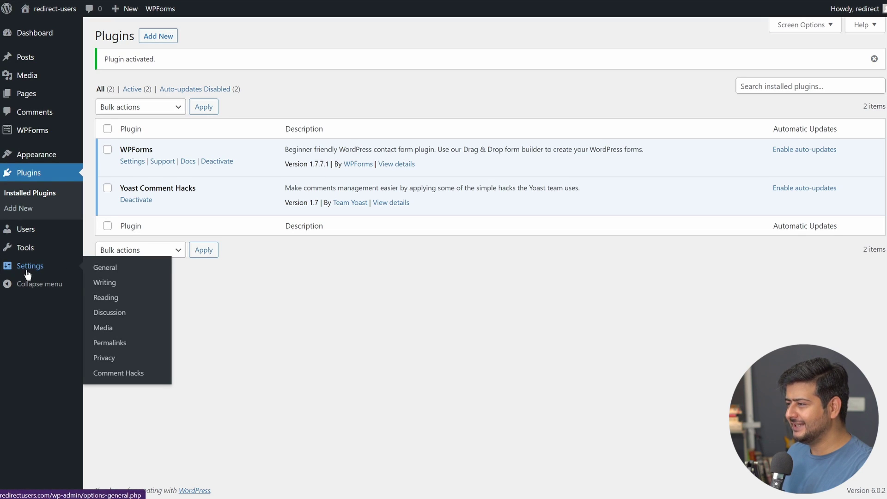
{"action": "left_click", "coordinate": [133, 377]}
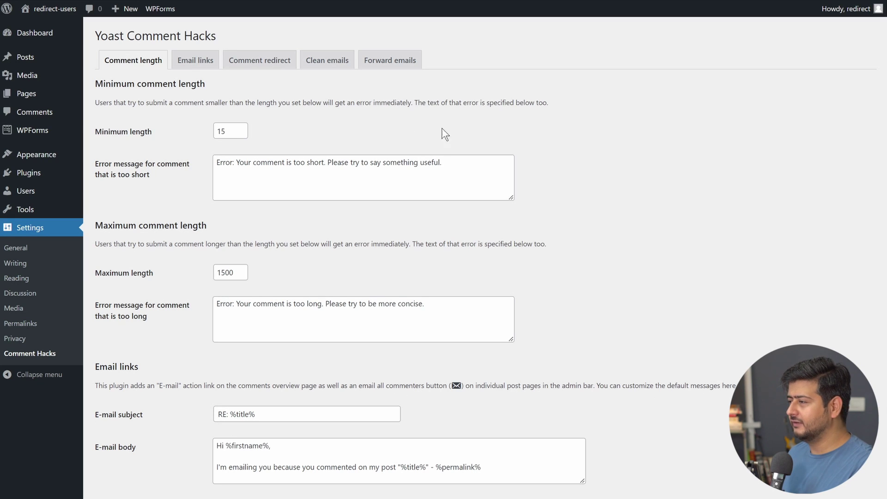
{"action": "scroll", "coordinate": [306, 217], "scroll_direction": "down", "scroll_amount": 8}
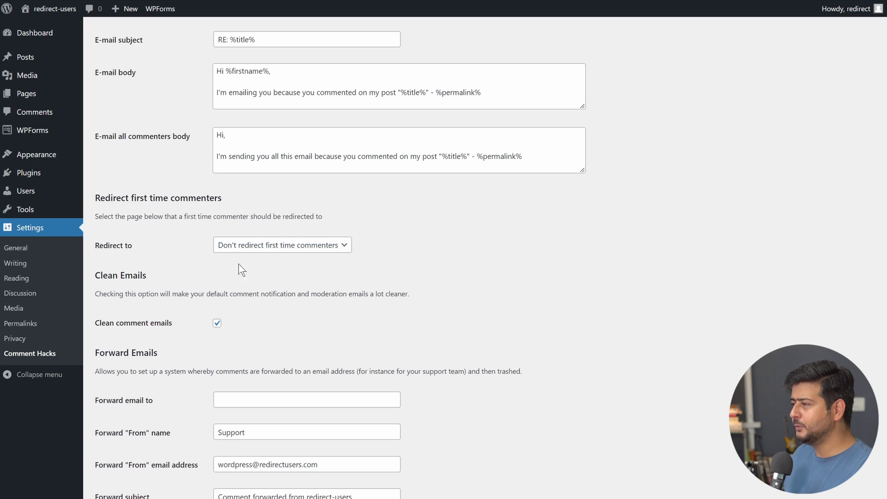
{"action": "left_click", "coordinate": [346, 246]}
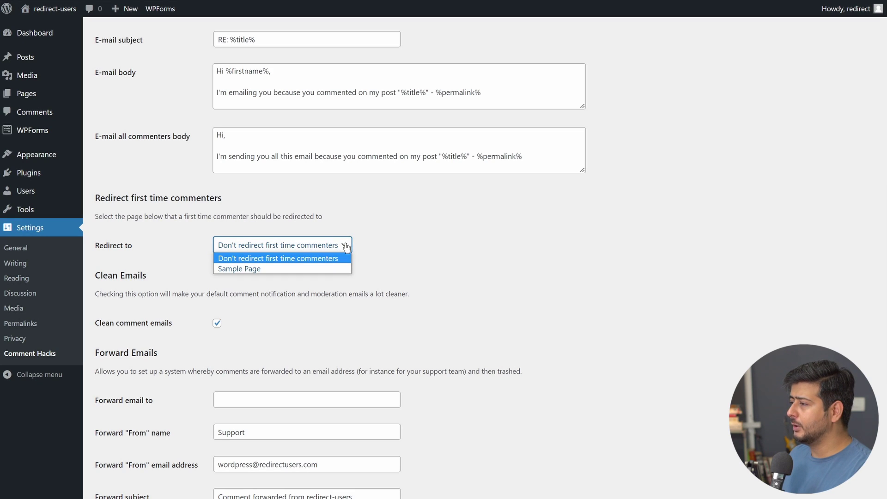
{"action": "left_click", "coordinate": [286, 269]}
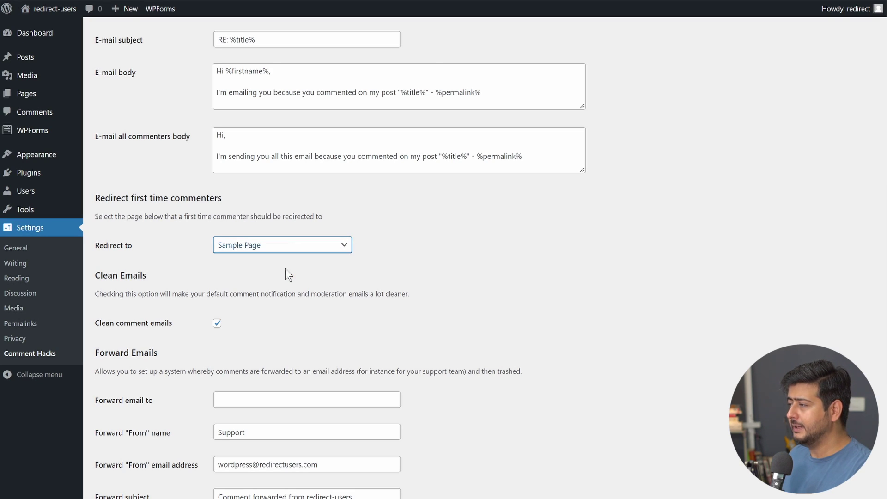
{"action": "left_click", "coordinate": [407, 250]}
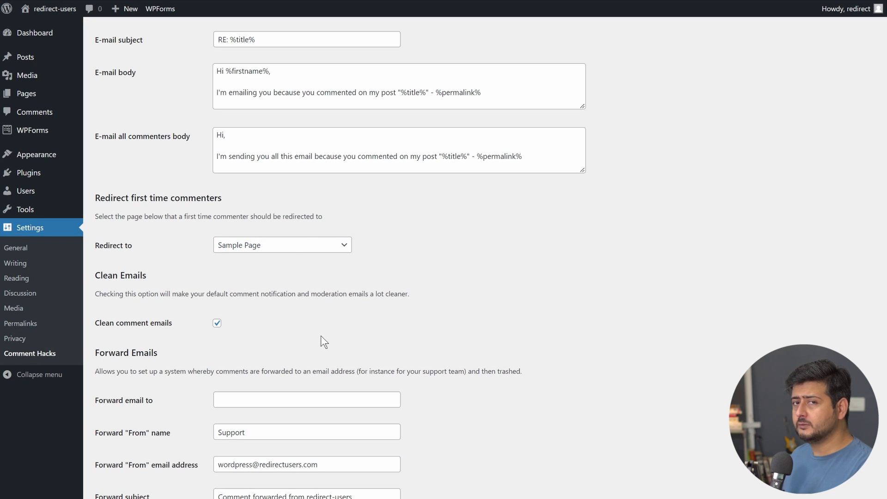
Publish a new page titled 'Thank You' from a separate browser tab.
{"action": "mouse_move", "coordinate": [56, 101]}
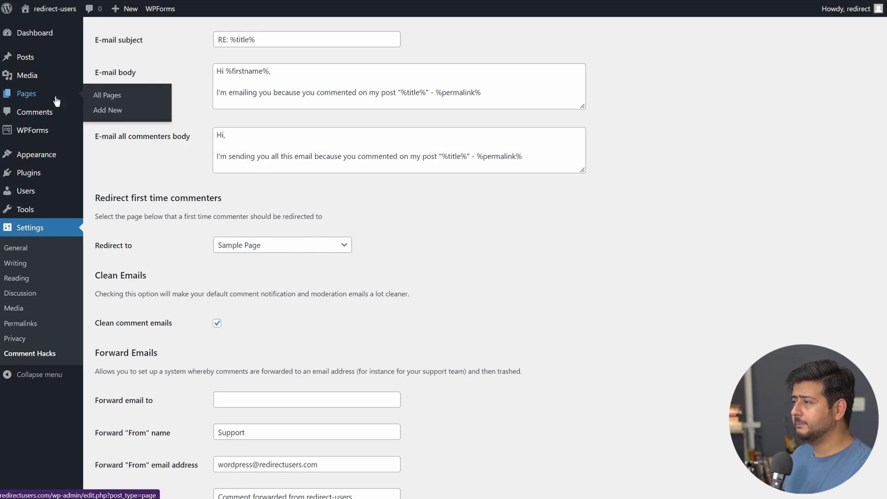
{"action": "right_click", "coordinate": [114, 111]}
{"action": "left_click", "coordinate": [126, 118]}
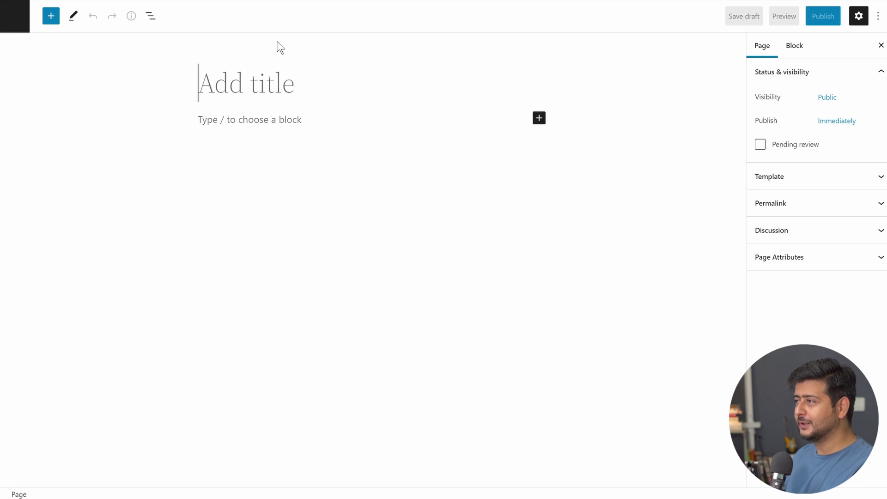
{"action": "type", "text": "Ta"}
{"action": "key", "text": "BackSpace"}
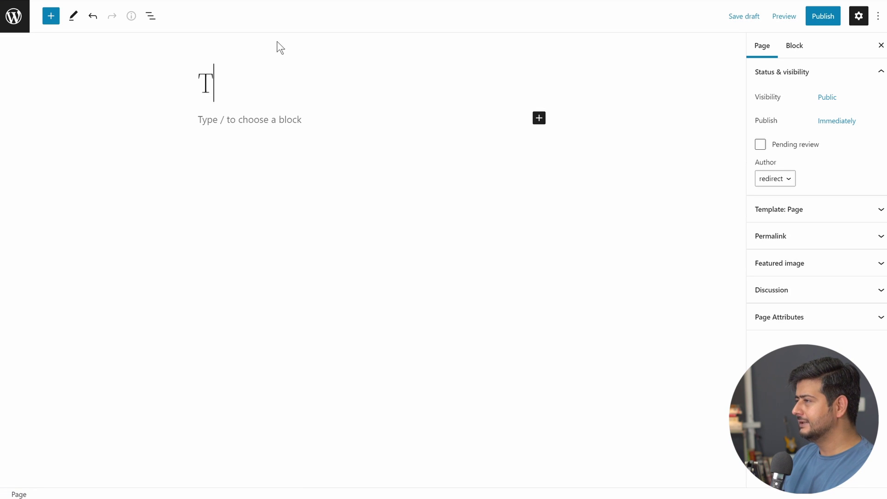
{"action": "type", "text": "hank You"}
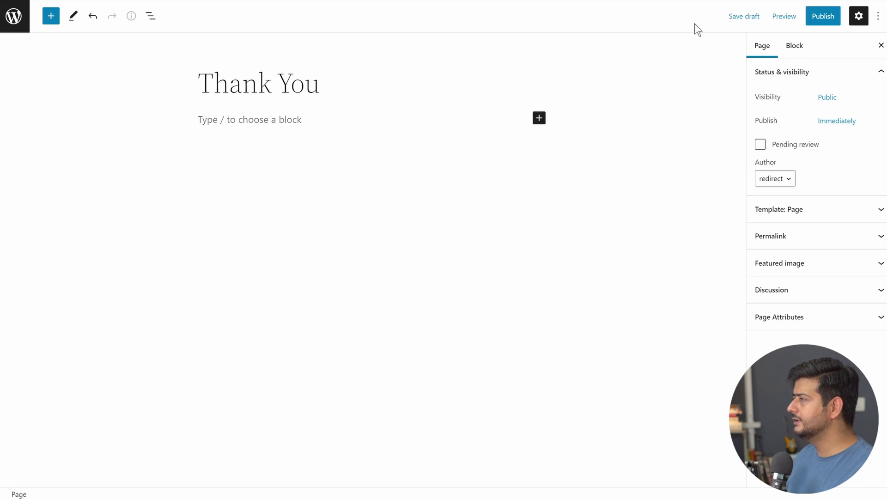
{"action": "double_click", "coordinate": [822, 21]}
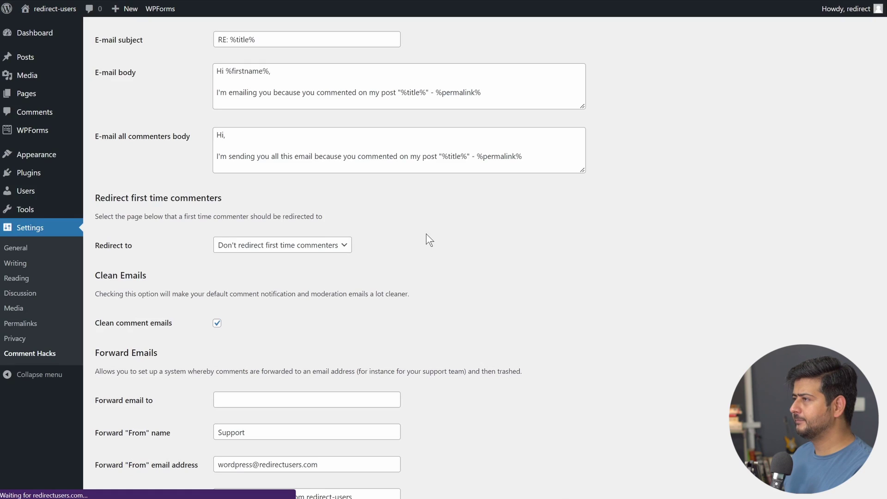
Choose Thank You as the first-time commenter redirect page and save the settings.
{"action": "left_click", "coordinate": [344, 248]}
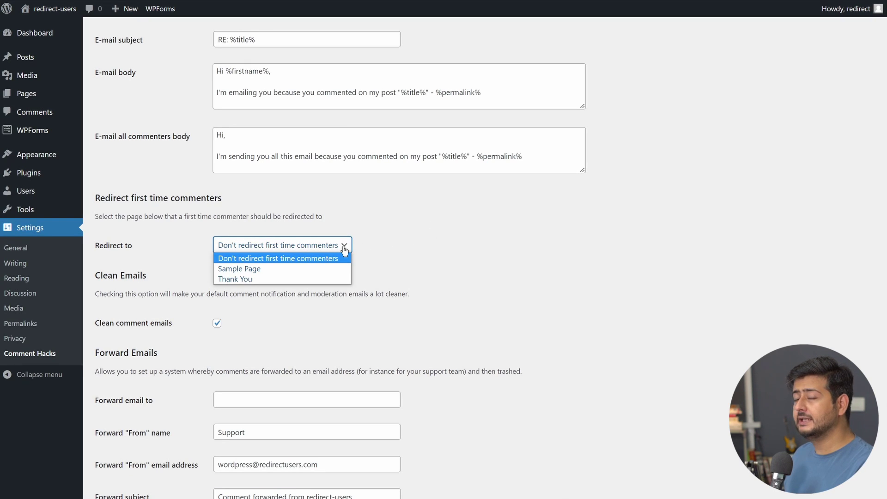
{"action": "left_click", "coordinate": [262, 278]}
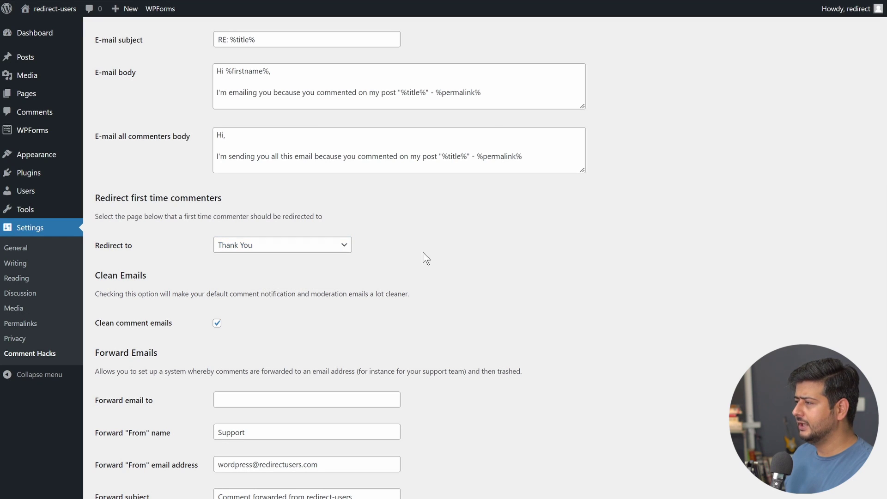
{"action": "scroll", "coordinate": [423, 251], "scroll_direction": "down", "scroll_amount": 3}
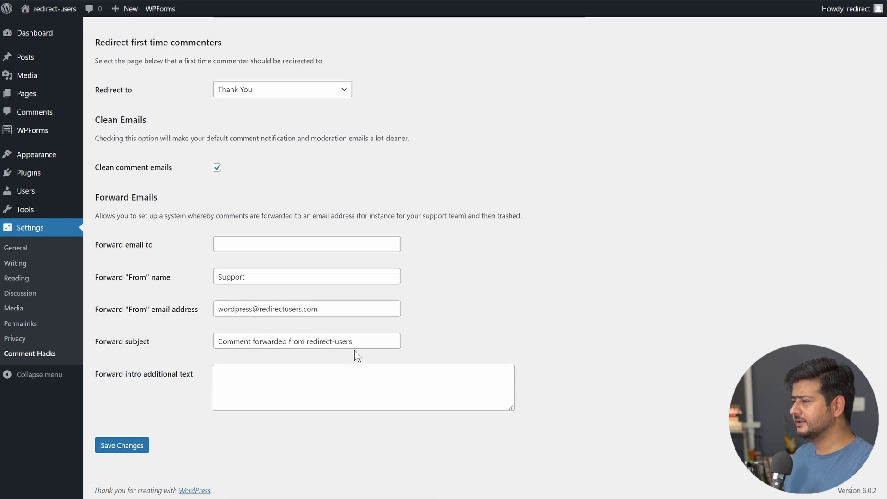
{"action": "left_click", "coordinate": [134, 446]}
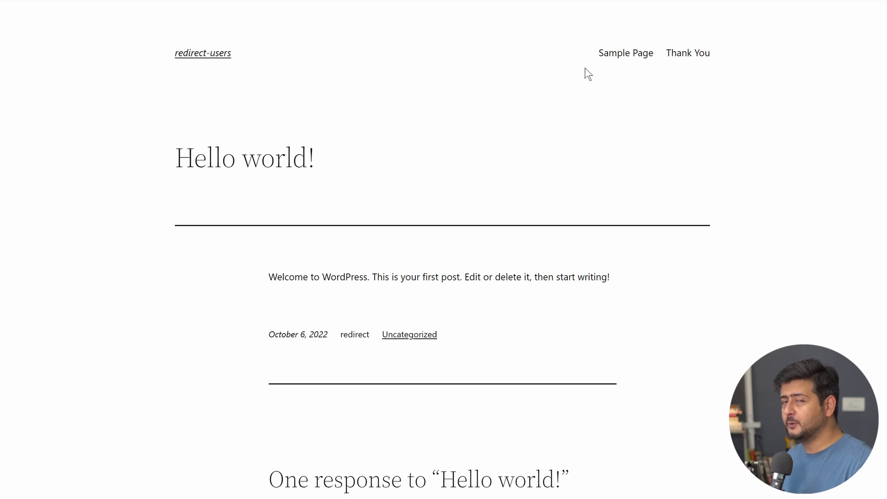
Write the comment 'Redirect me' in the Leave a Reply box on the Hello world post.
{"action": "scroll", "coordinate": [557, 121], "scroll_direction": "down", "scroll_amount": 10}
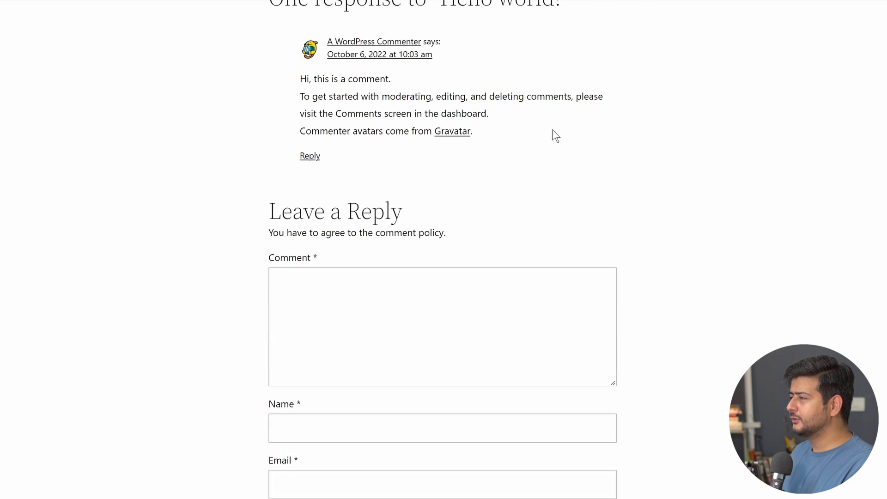
{"action": "scroll", "coordinate": [553, 135], "scroll_direction": "up", "scroll_amount": 6}
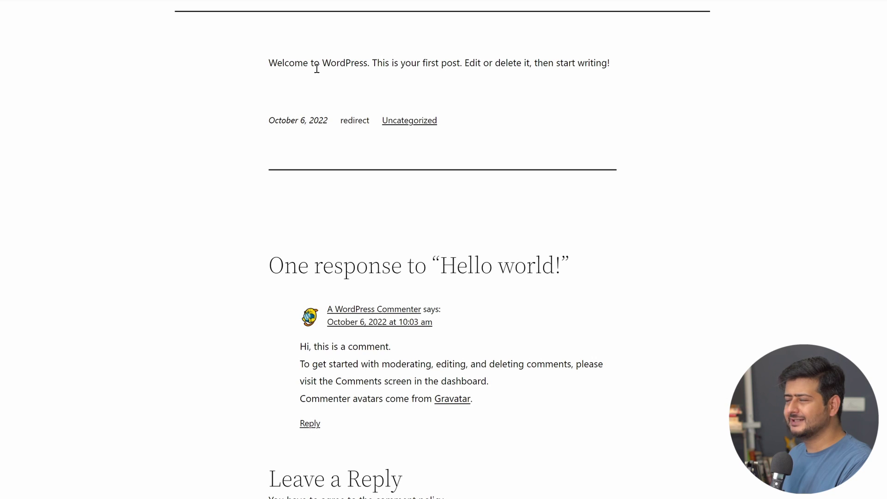
{"action": "scroll", "coordinate": [420, 104], "scroll_direction": "down", "scroll_amount": 5}
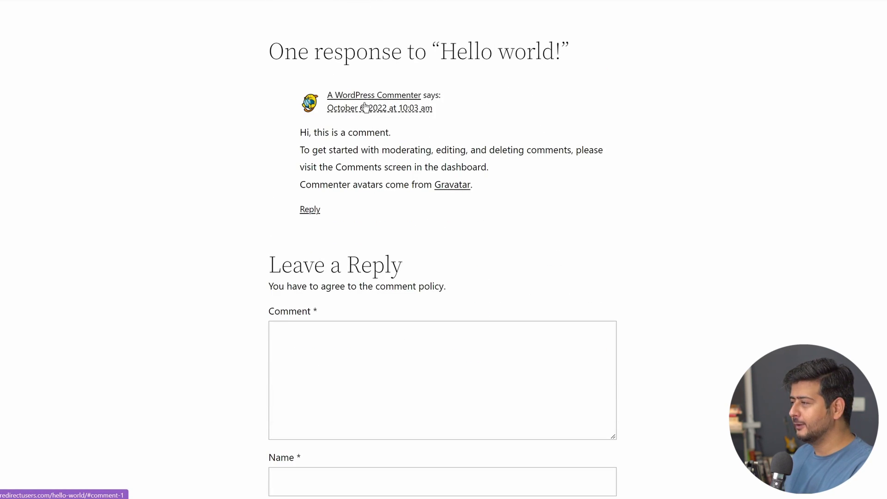
{"action": "scroll", "coordinate": [365, 107], "scroll_direction": "down", "scroll_amount": 3}
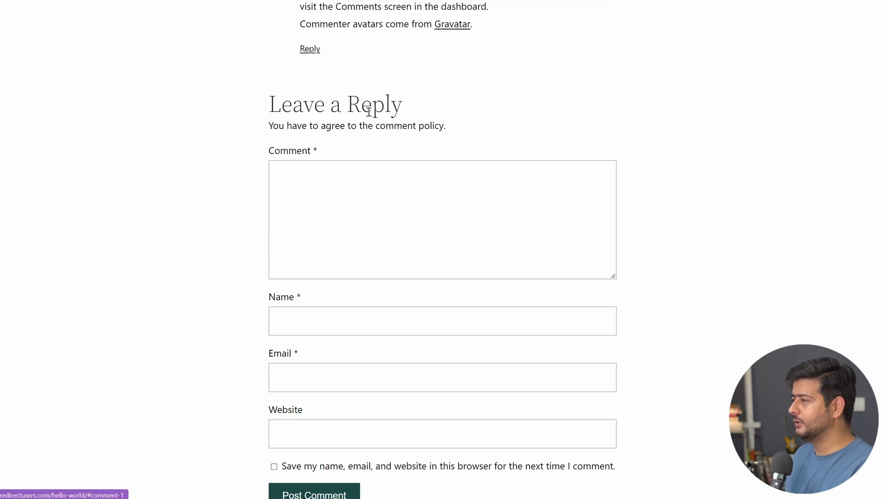
{"action": "left_click", "coordinate": [403, 204]}
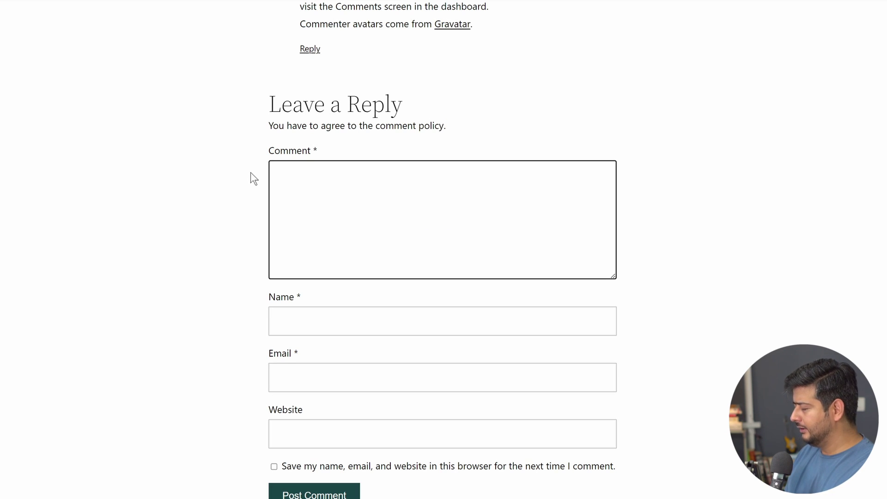
{"action": "type", "text": "Redirect m"}
{"action": "key", "text": "BackSpace"}
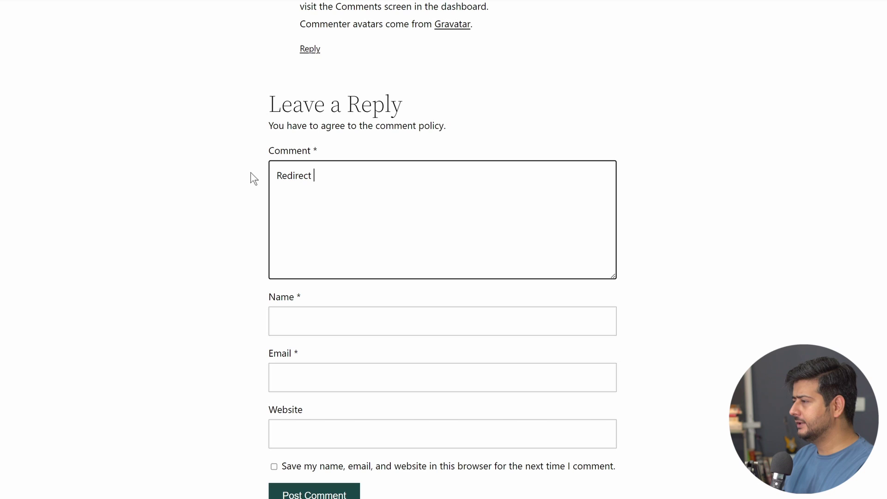
{"action": "type", "text": "me"}
Fill in the commenter's name, e-mail address and website, then submit the comment.
{"action": "key", "text": "Tab"}
{"action": "type", "text": "Yuvraj"}
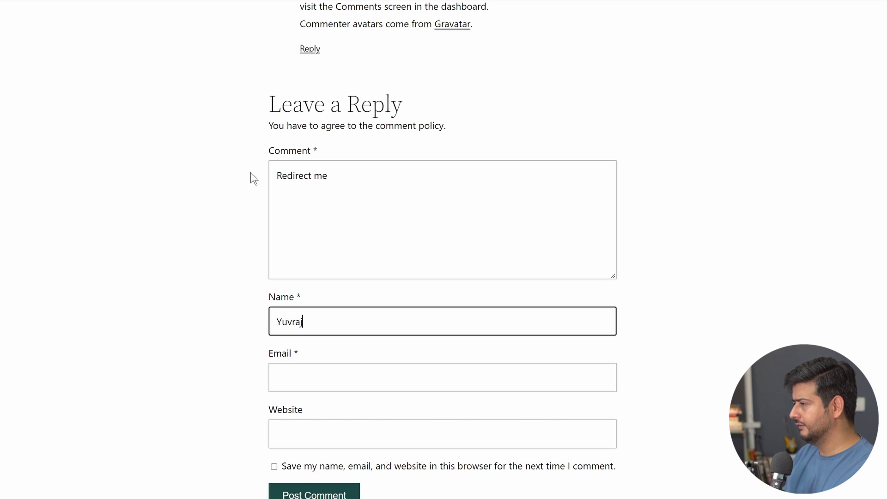
{"action": "key", "text": "Tab"}
{"action": "type", "text": "blah@bla"}
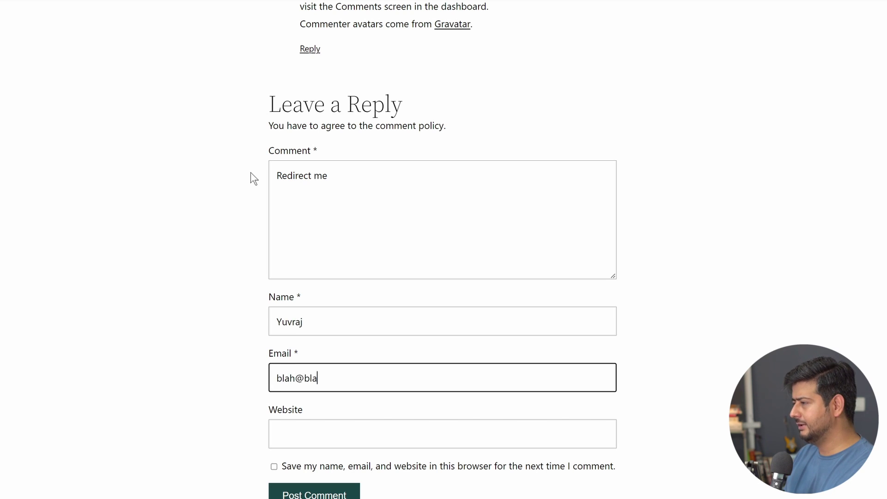
{"action": "type", "text": "h.com"}
{"action": "key", "text": "Tab"}
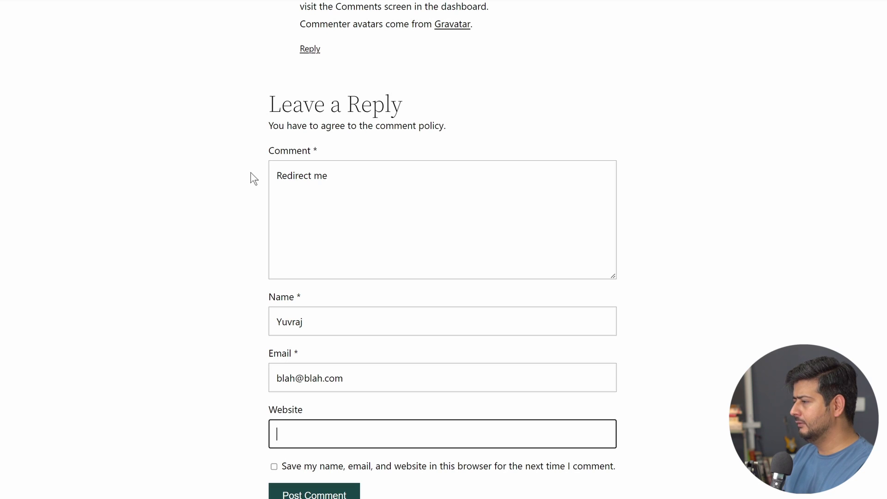
{"action": "type", "text": "dfjsdlknfg@"}
{"action": "type", "text": "dksd"}
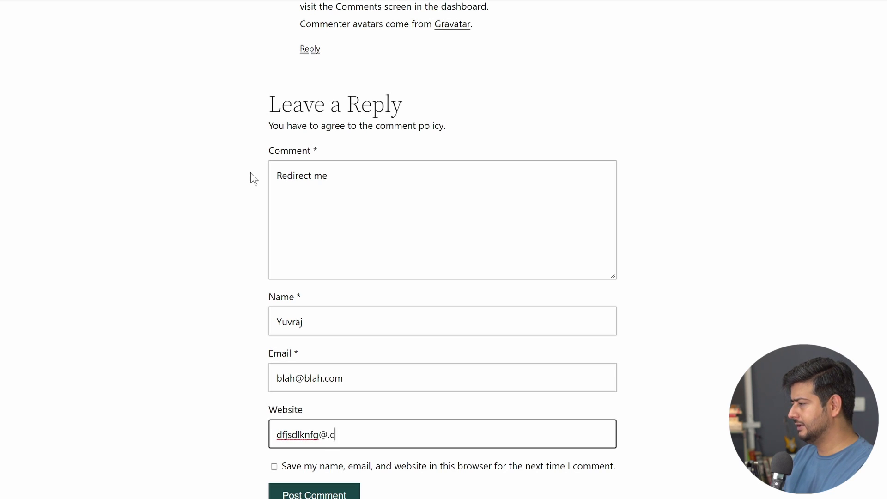
{"action": "key", "text": "BackSpace"}
{"action": "key", "text": "BackSpace"}
{"action": "key", "text": "BackSpace"}
{"action": "key", "text": "BackSpace"}
{"action": "type", "text": "dni.com"}
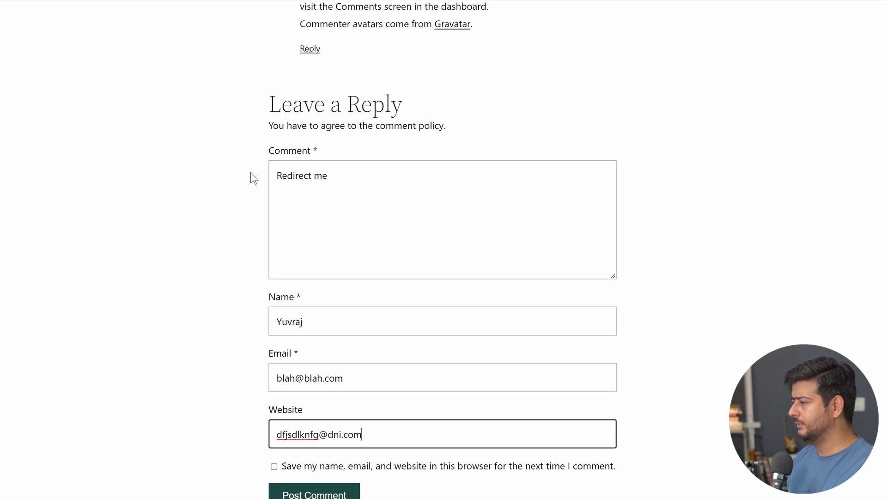
{"action": "scroll", "coordinate": [249, 134], "scroll_direction": "down", "scroll_amount": 2}
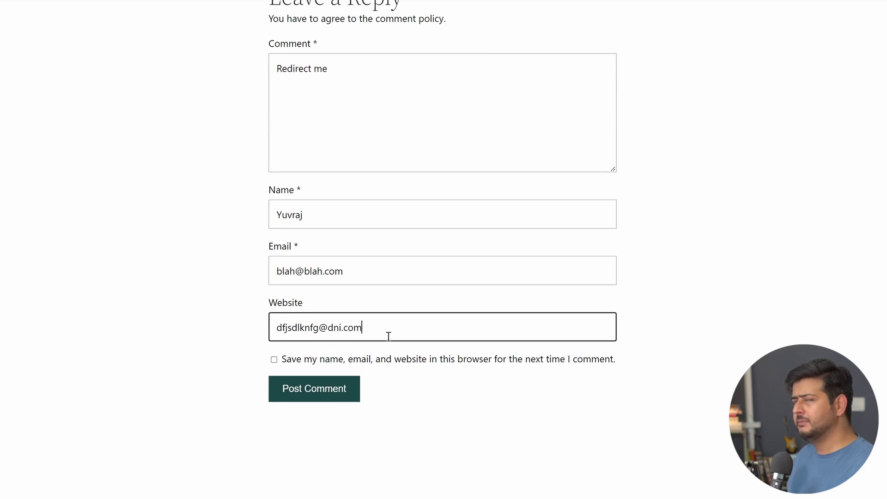
{"action": "left_click", "coordinate": [306, 393]}
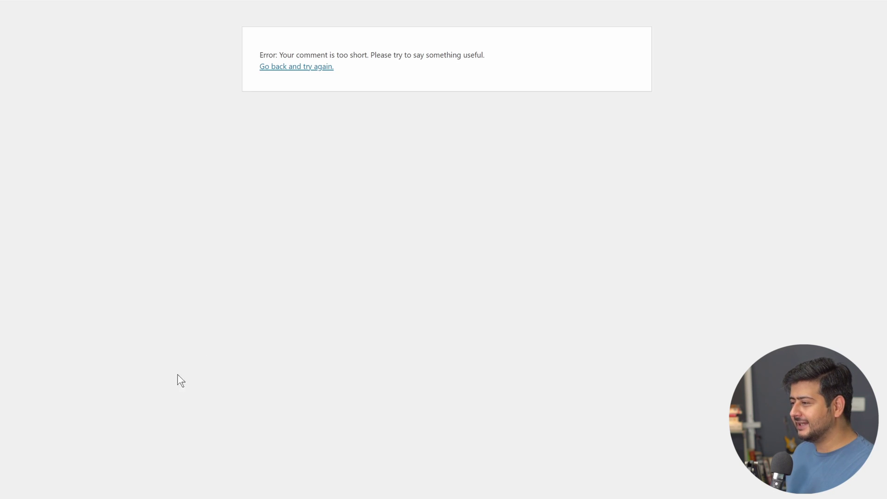
Check the 15-character Minimum length in Comment Hacks, then return to the too-short error page.
{"action": "mouse_move", "coordinate": [132, 498]}
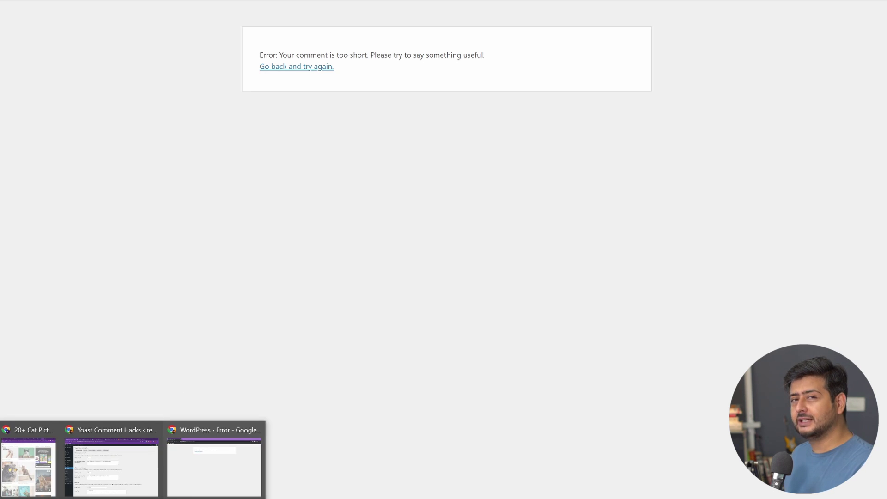
{"action": "left_click", "coordinate": [104, 481]}
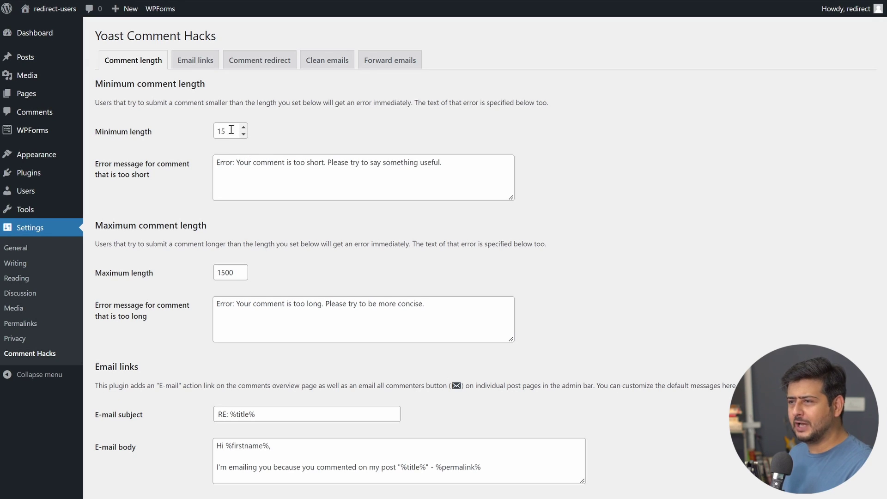
{"action": "mouse_move", "coordinate": [114, 496]}
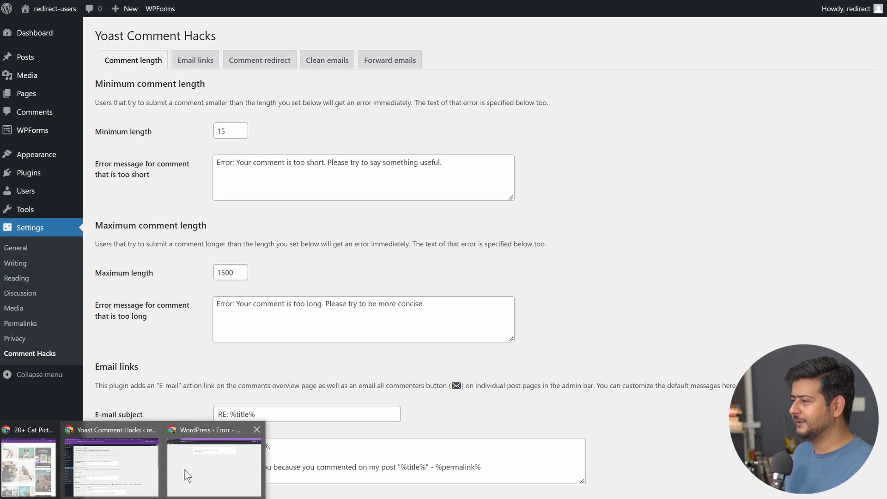
{"action": "left_click", "coordinate": [187, 476]}
Return to the filled-in form and paste a second copy of 'Redirect me' into the comment.
{"action": "key", "text": "alt+Left"}
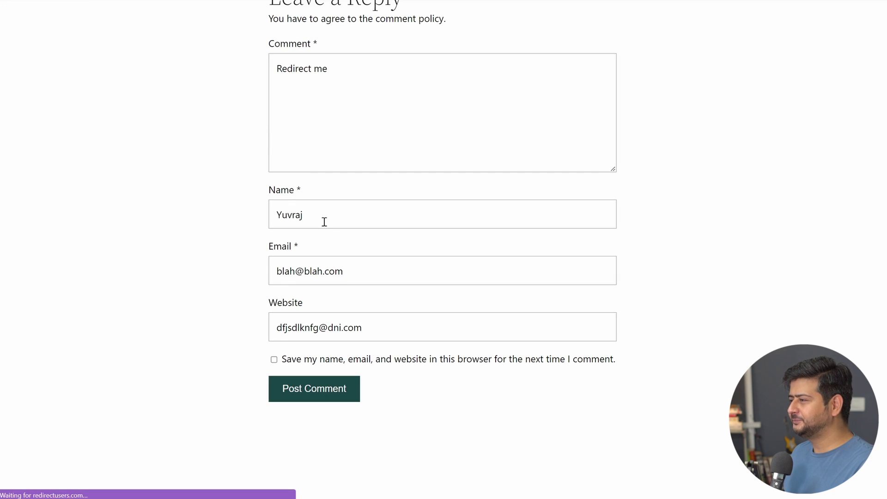
{"action": "left_click", "coordinate": [381, 110]}
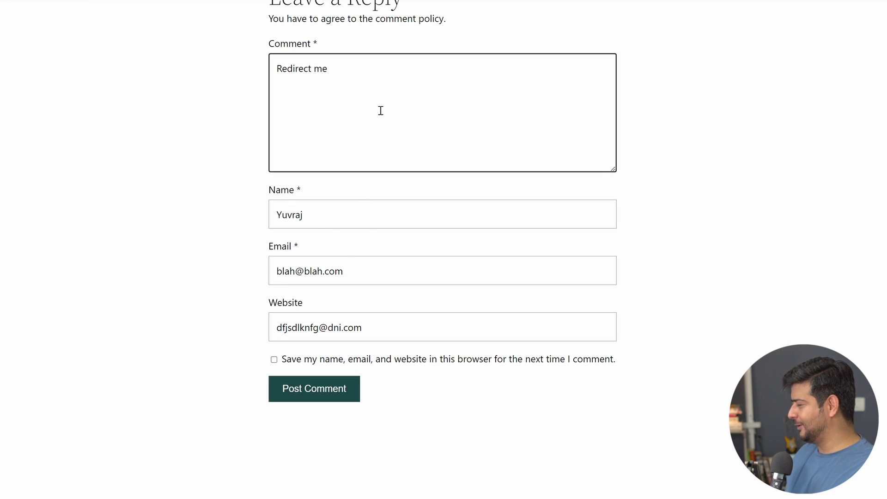
{"action": "key", "text": "ctrl+a"}
{"action": "key", "text": "ctrl+c"}
{"action": "key", "text": "Right"}
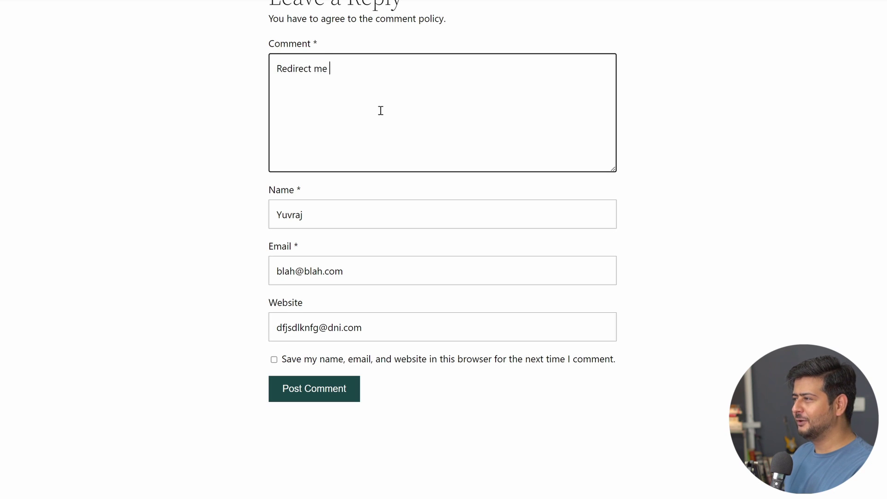
{"action": "key", "text": "ctrl+v"}
{"action": "key", "text": "ctrl+v"}
{"action": "key", "text": "alt+space"}
{"action": "type", "text": "obs"}
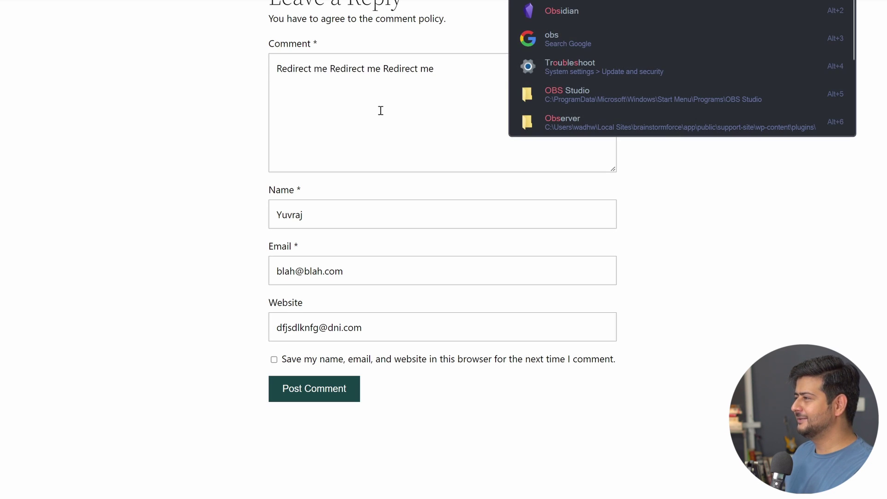
Double the comment text again and post it, landing on the Thank You page.
{"action": "key", "text": "Escape"}
{"action": "key", "text": "ctrl+a"}
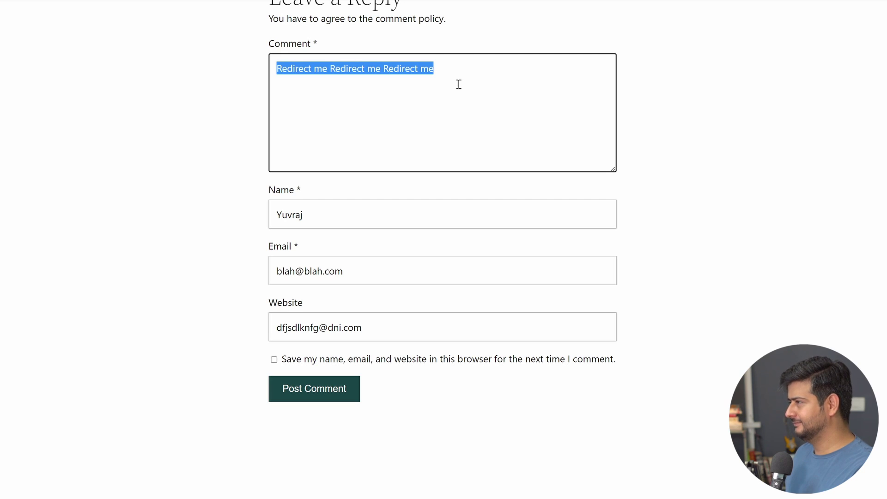
{"action": "key", "text": "ctrl+c"}
{"action": "key", "text": "Right"}
{"action": "key", "text": "ctrl+v"}
{"action": "key", "text": "ctrl+v"}
{"action": "key", "text": "ctrl+v"}
{"action": "key", "text": "ctrl+v"}
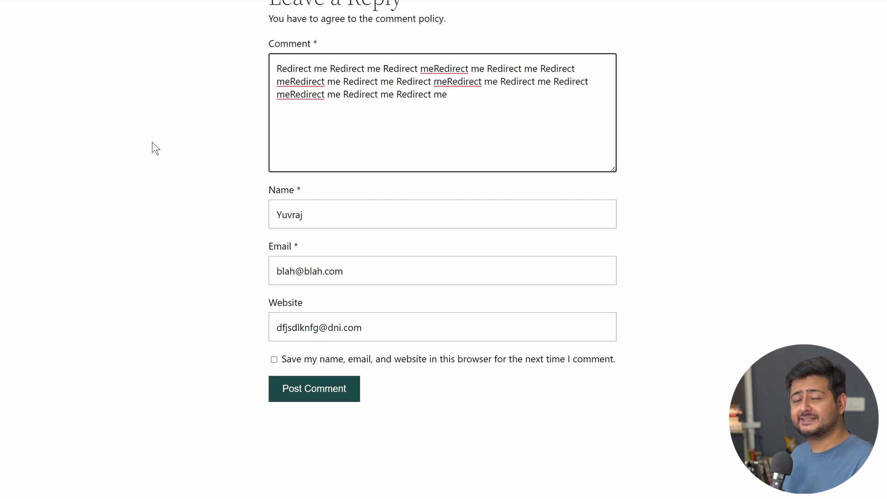
{"action": "left_click", "coordinate": [153, 143]}
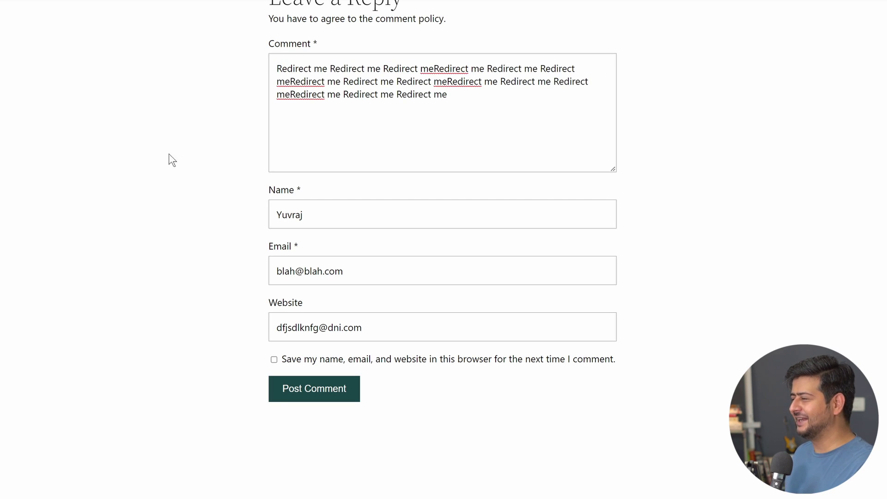
{"action": "left_click", "coordinate": [281, 388]}
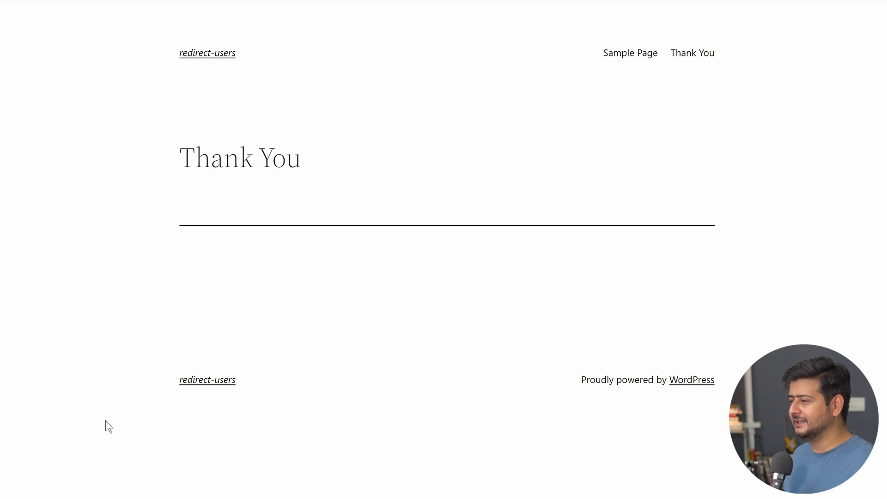
Bring back the Comment Hacks settings showing minimum length 15 and maximum 1500.
{"action": "mouse_move", "coordinate": [77, 493]}
{"action": "left_click", "coordinate": [109, 478]}
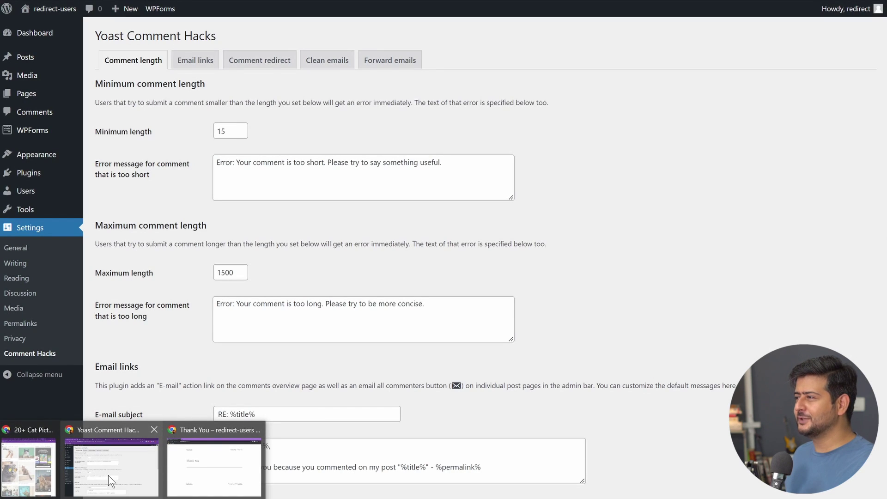